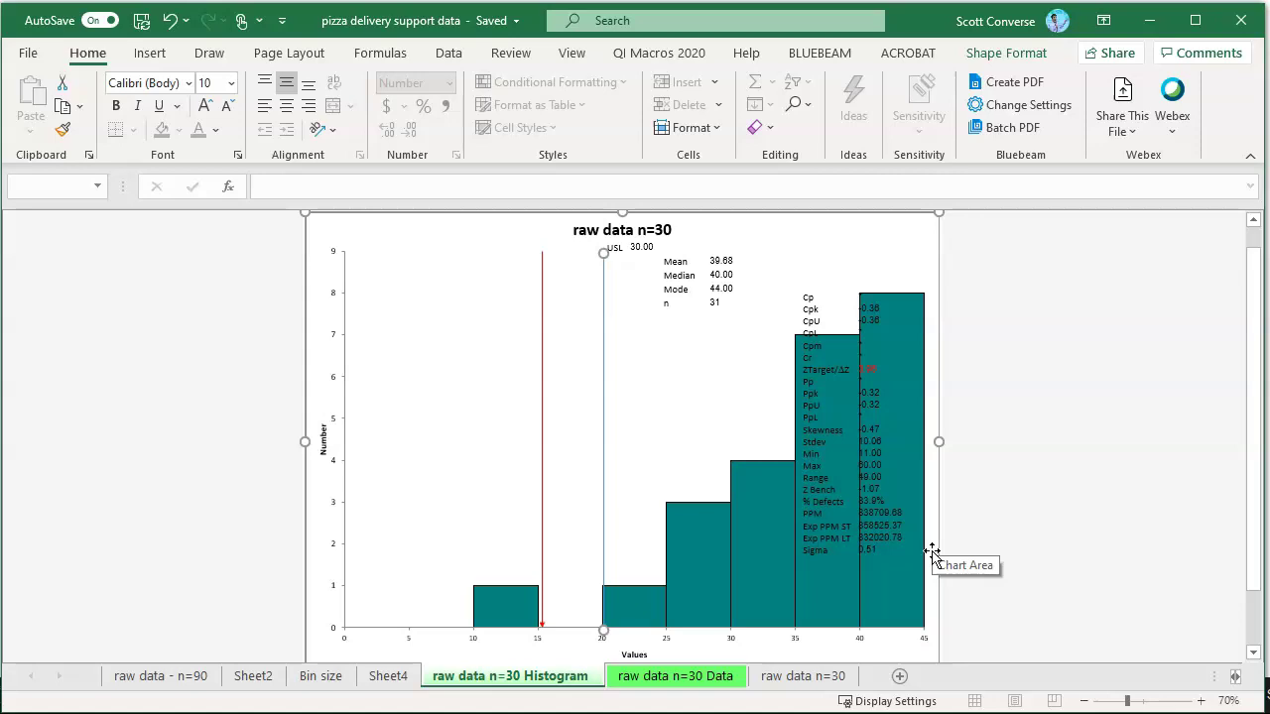
- On the raw data n=30 Data sheet, extend the Range, Count and Distribution formulas from row 22 down to row 32
left_click(711, 685)
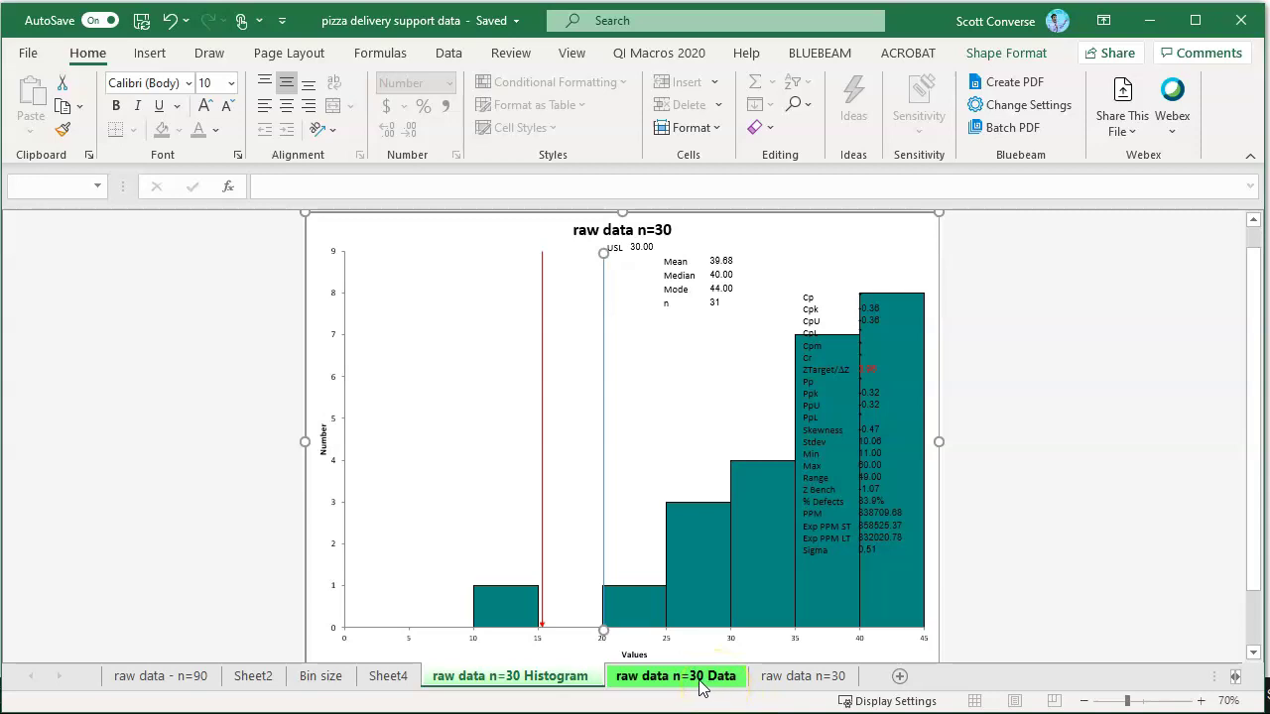
left_click(701, 685)
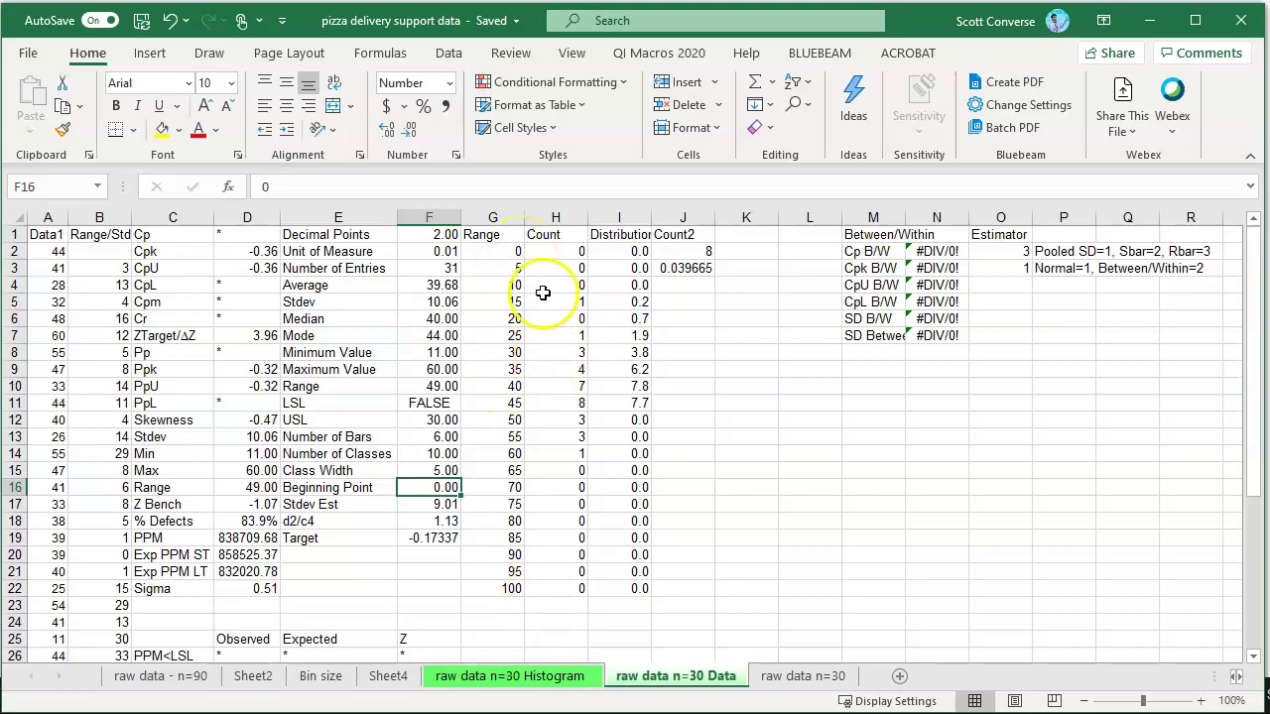
left_click_drag(491, 238, 688, 257)
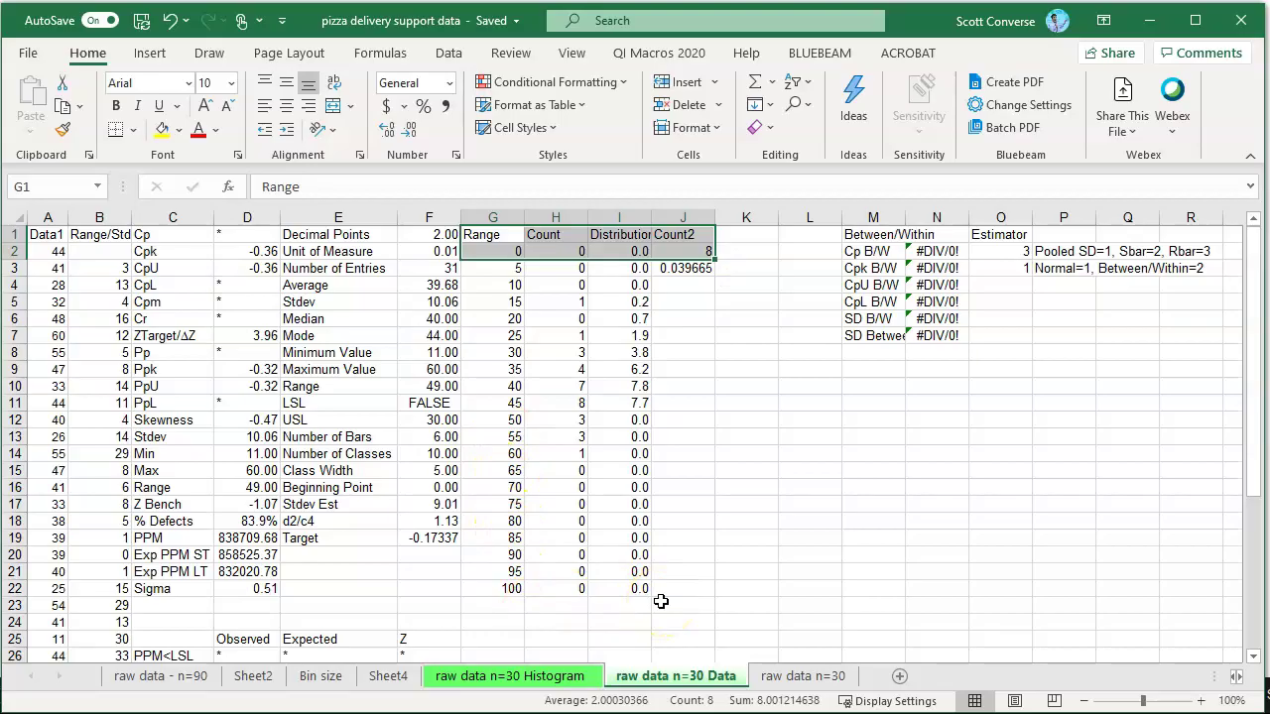
scroll(661, 602, "down", 1)
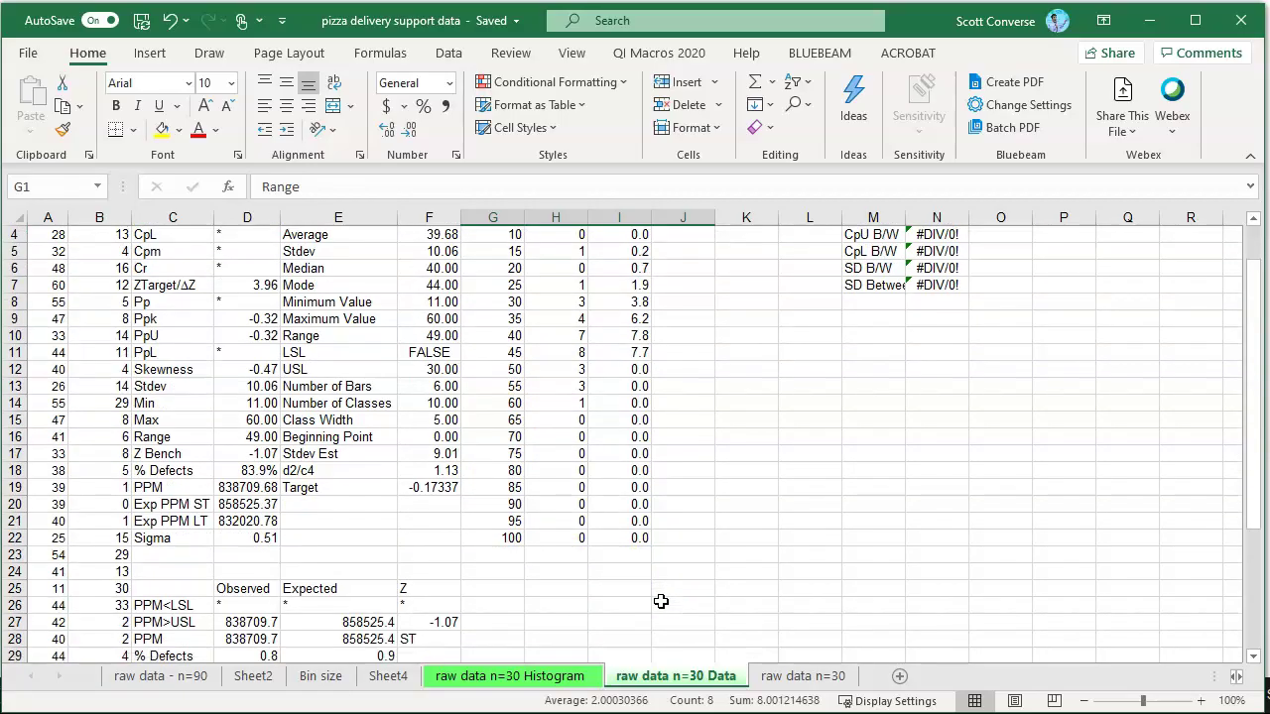
left_click(513, 541)
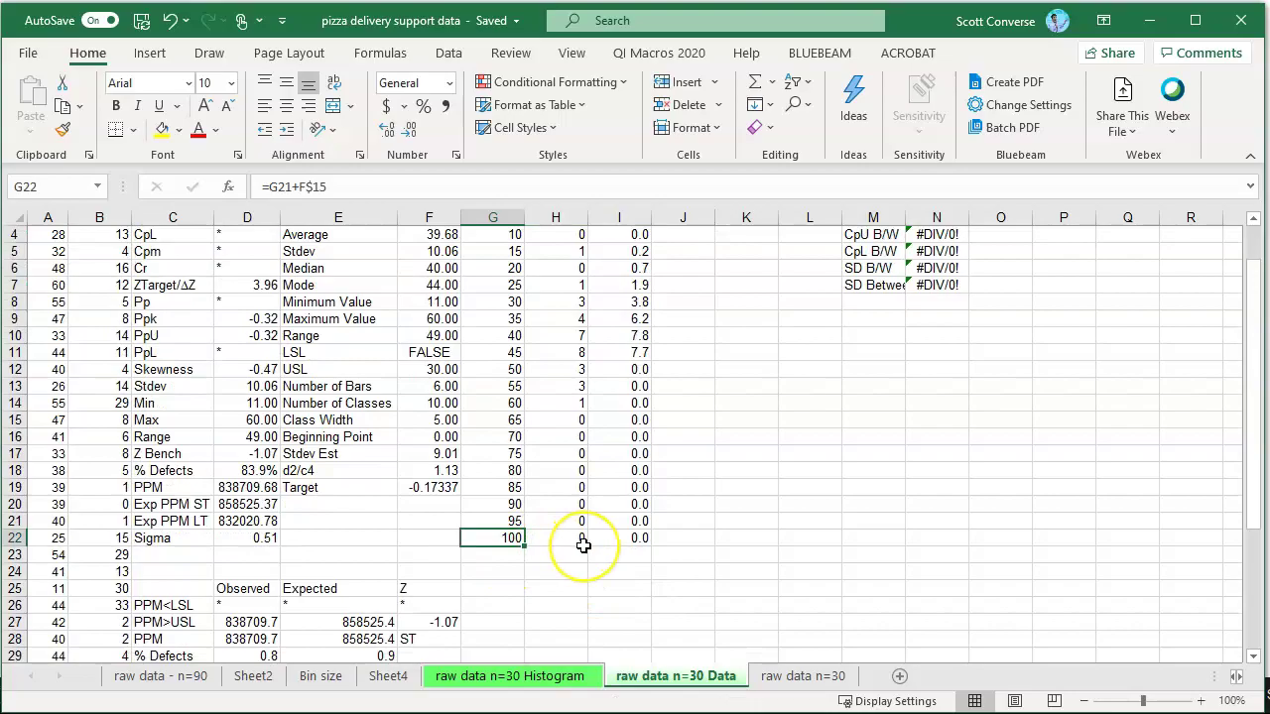
scroll(571, 540, "up", 1)
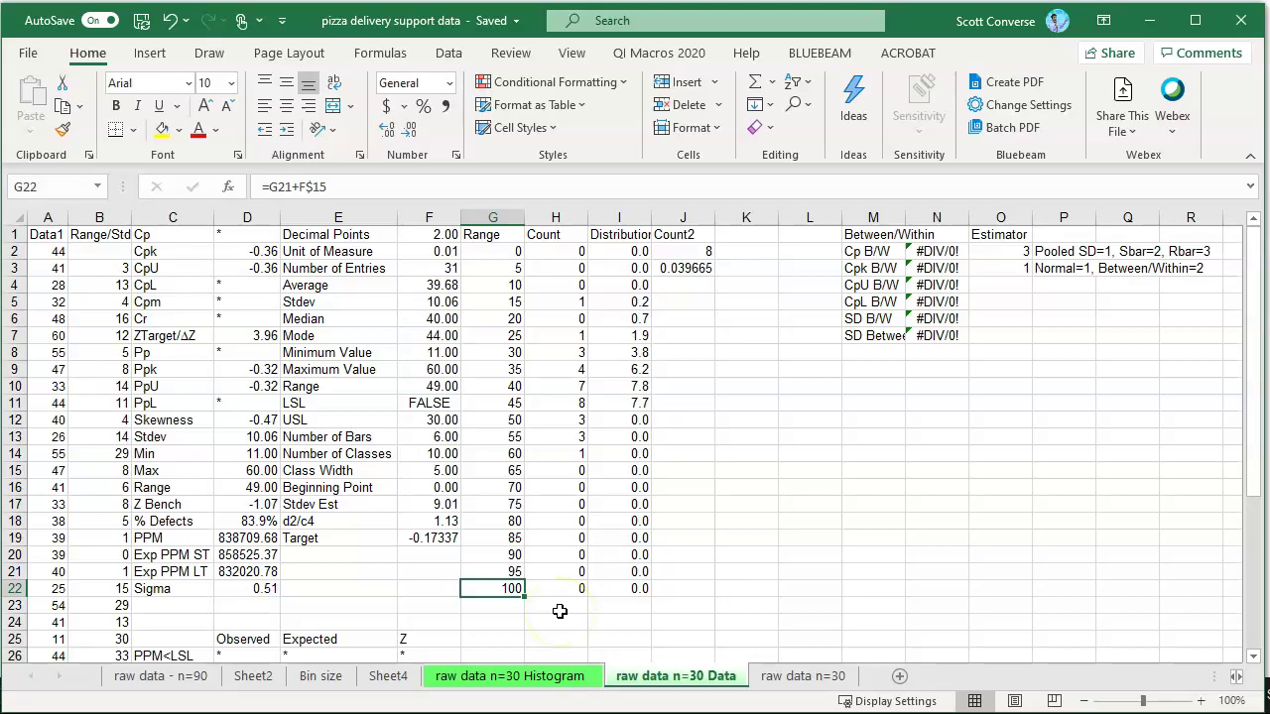
left_click_drag(490, 589, 654, 625)
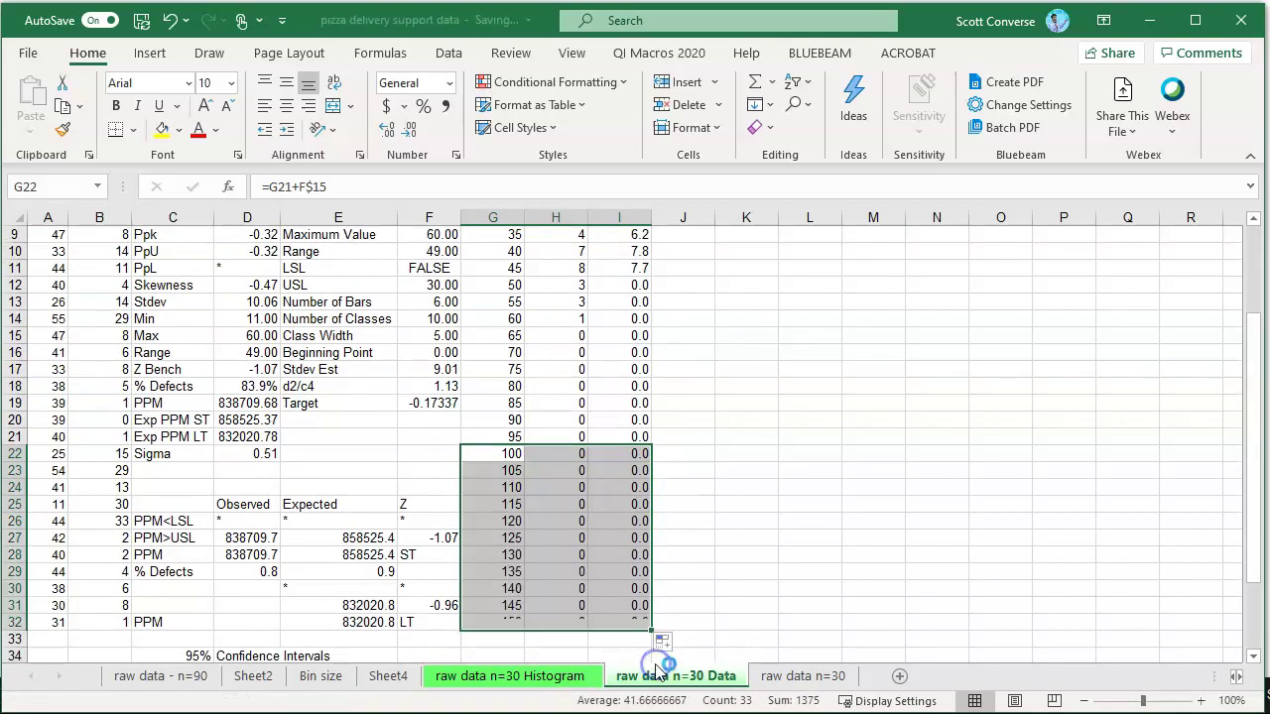
scroll(673, 621, "up", 3)
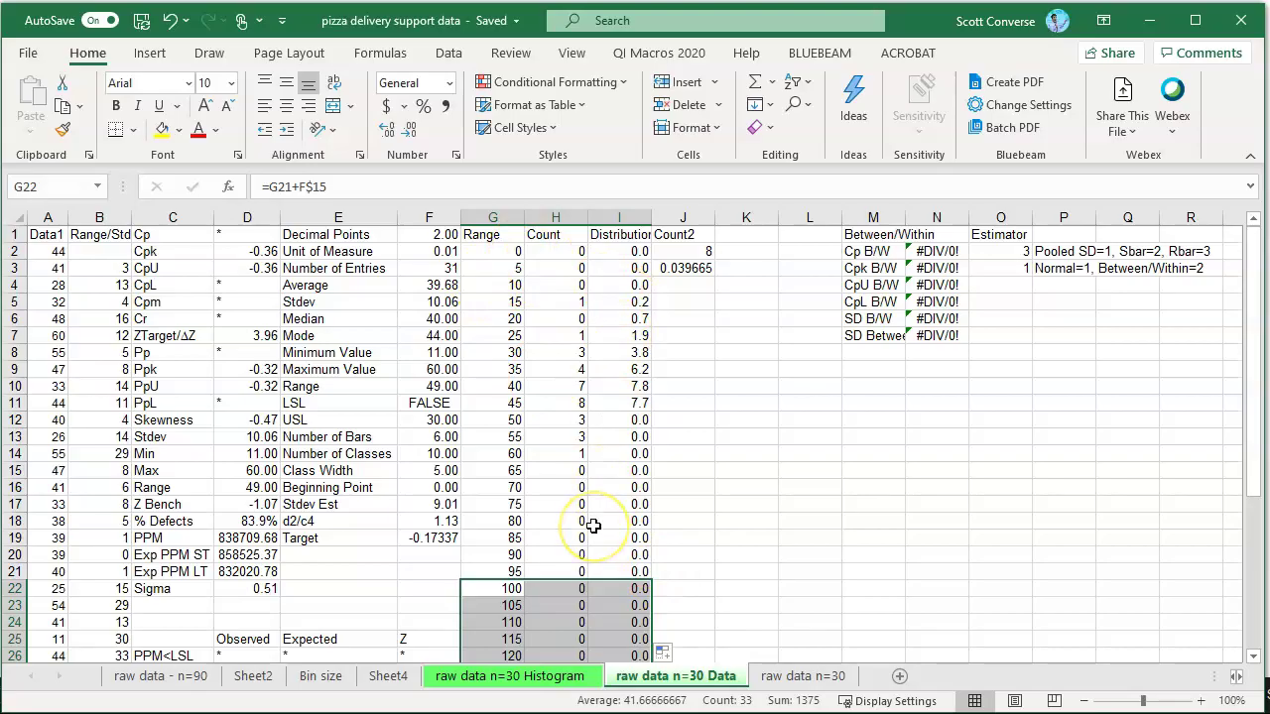
- Open the data source settings of the chart on the raw data n=30 Histogram sheet and select the Count series
left_click(591, 681)
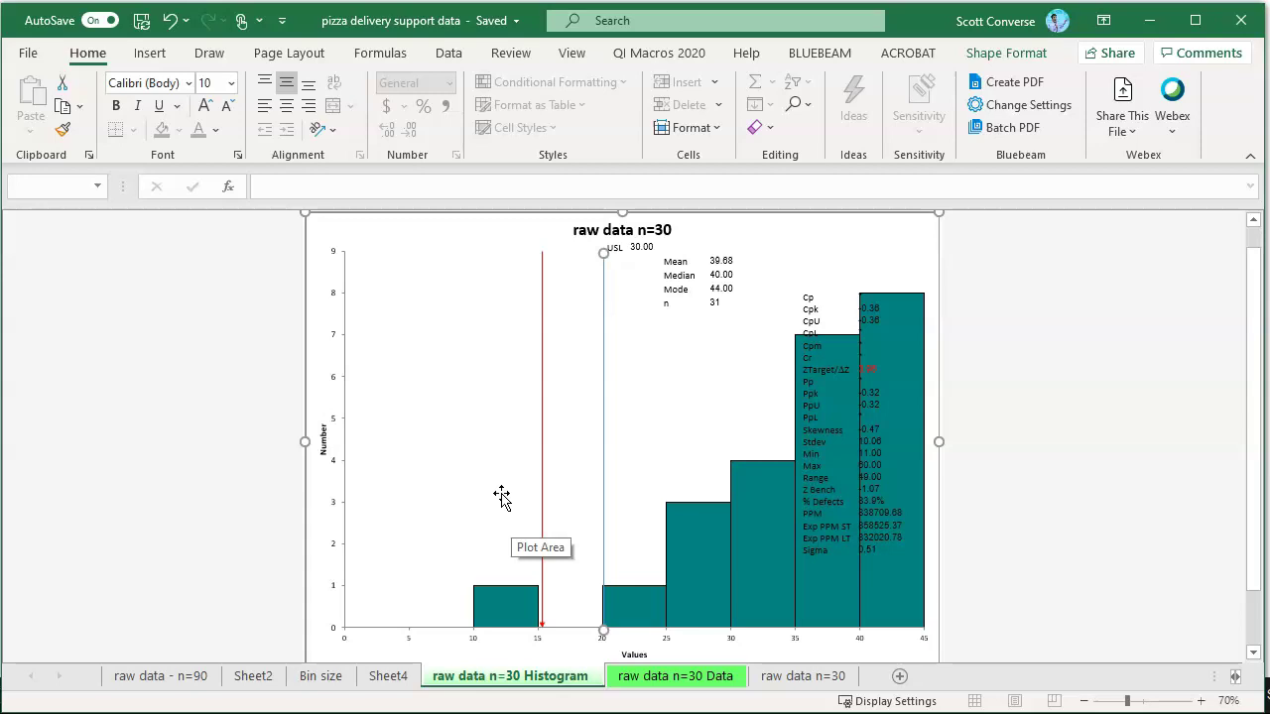
left_click(477, 470)
right_click(464, 470)
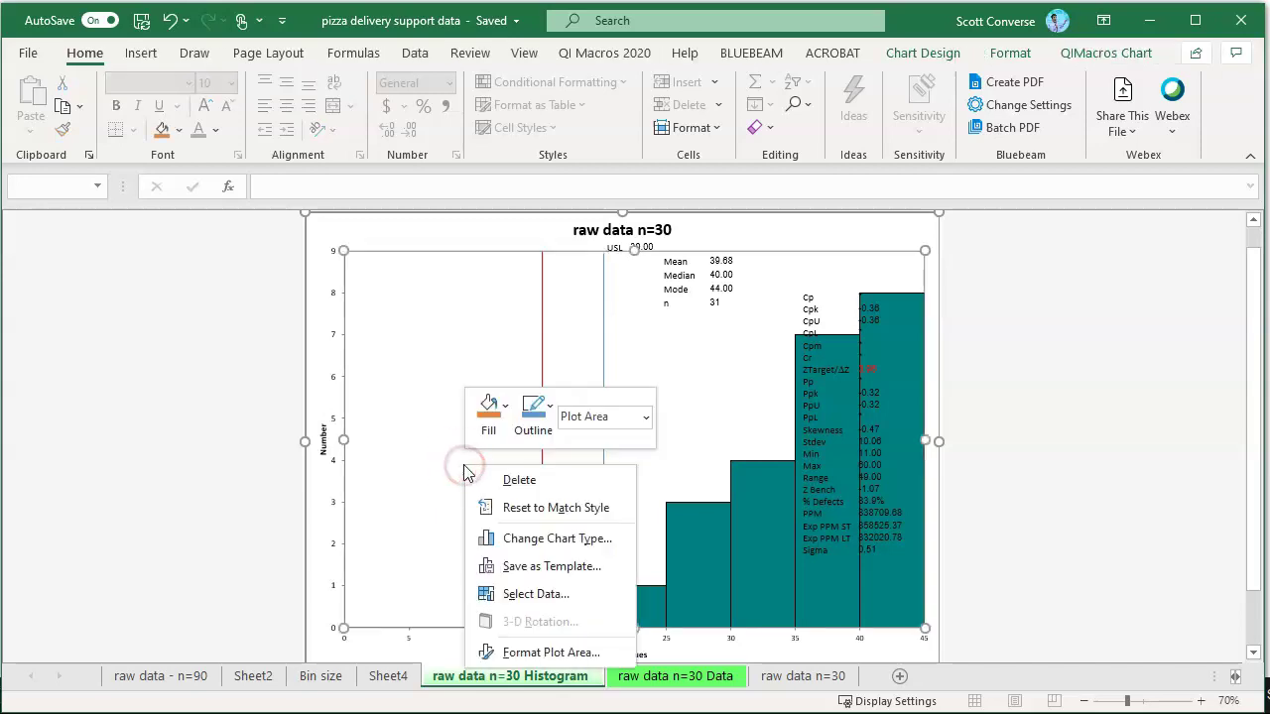
left_click(555, 601)
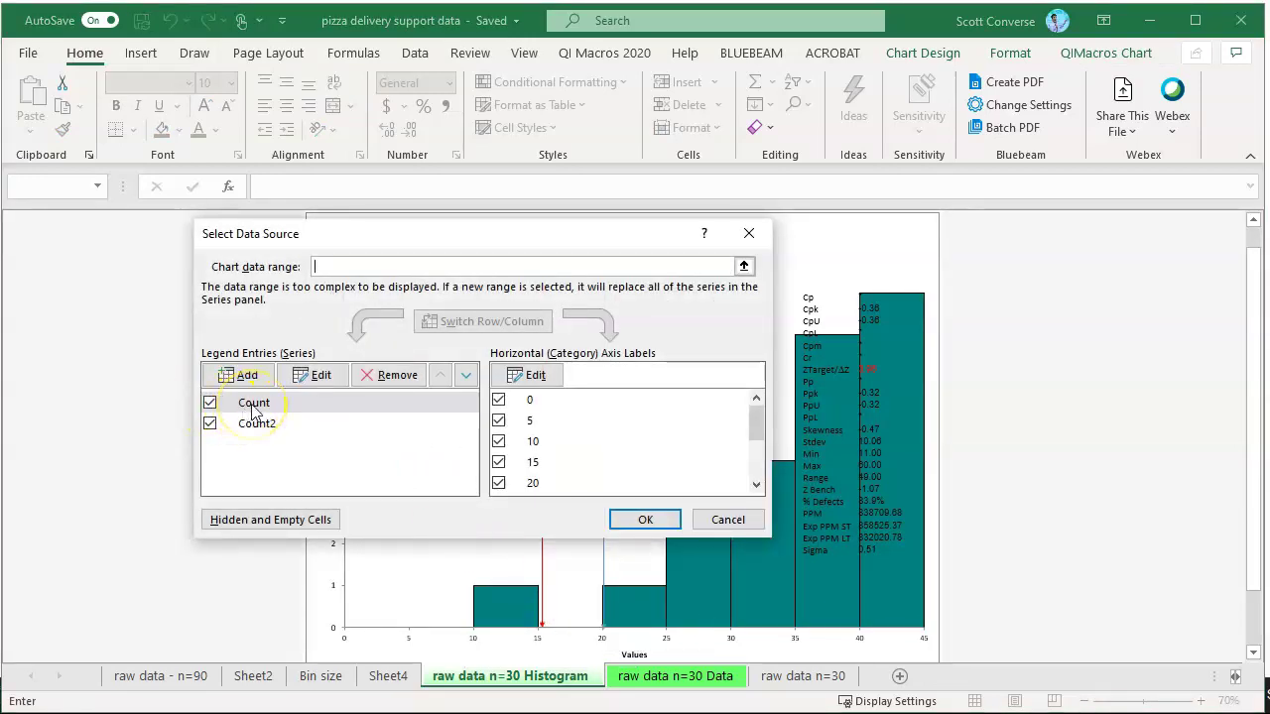
left_click(252, 411)
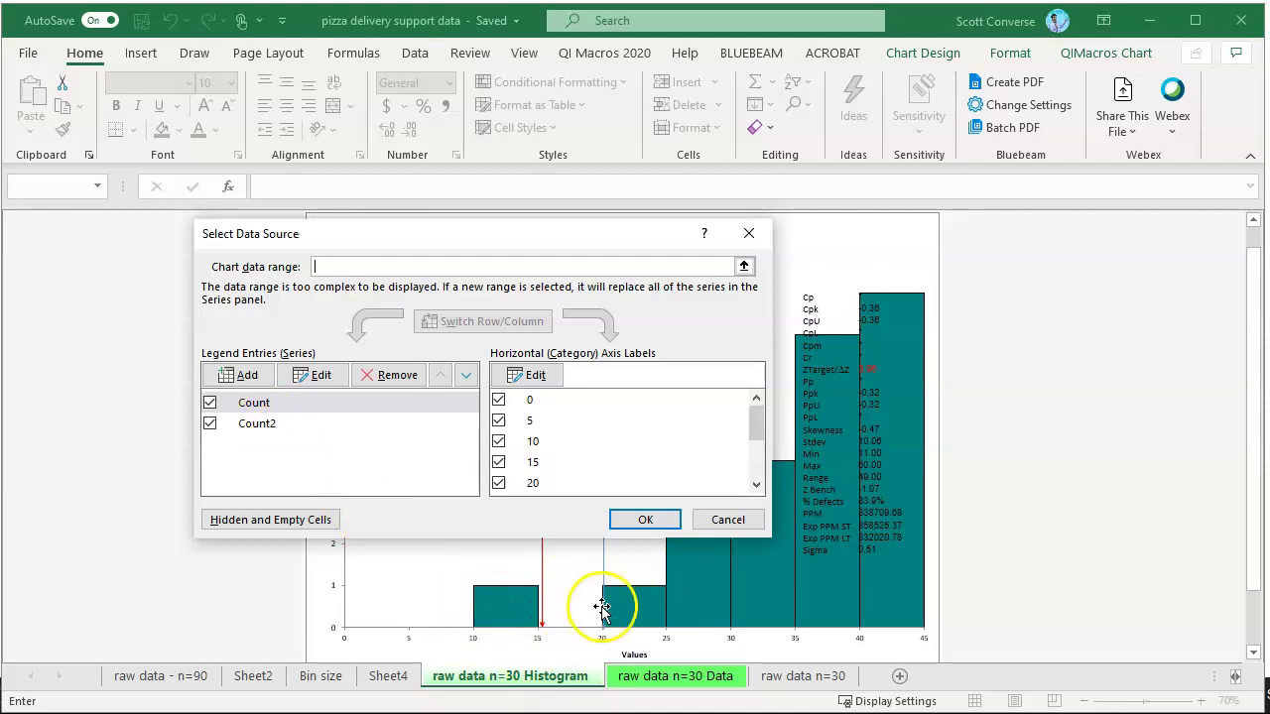
left_click(272, 407)
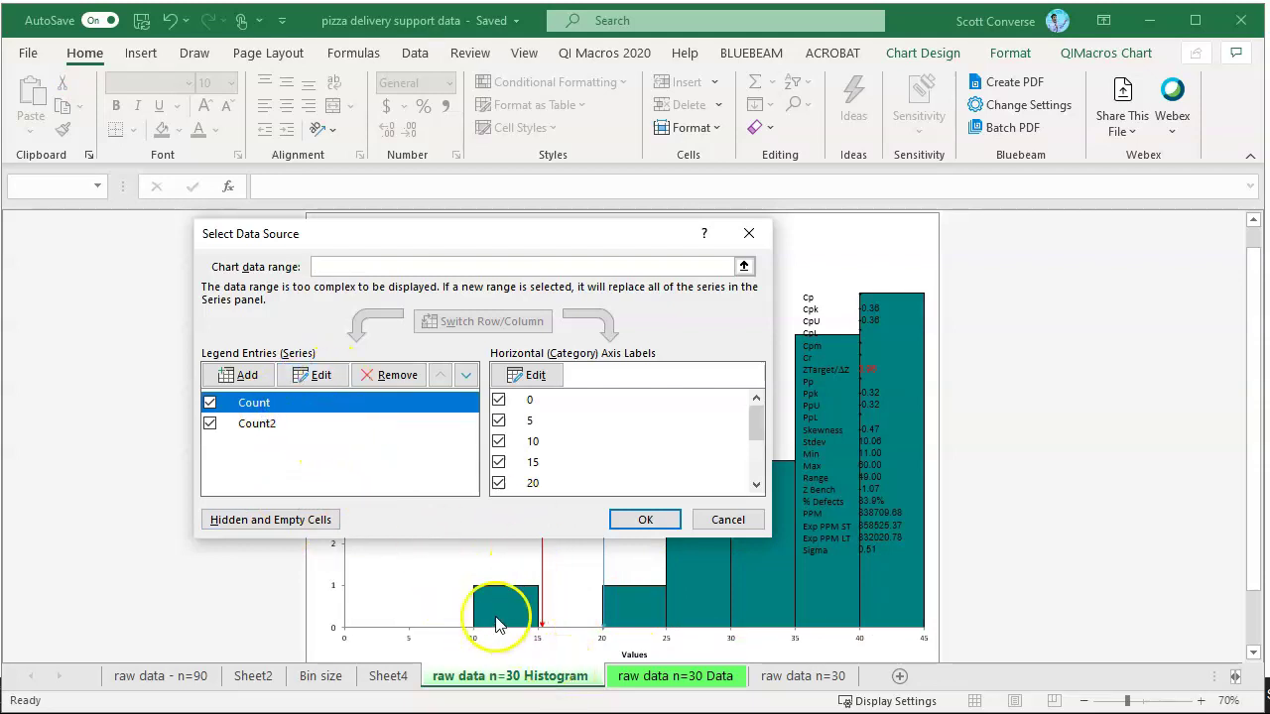
- Set the Count series values to H2:H15 on the raw data n=30 Data sheet
left_click(322, 382)
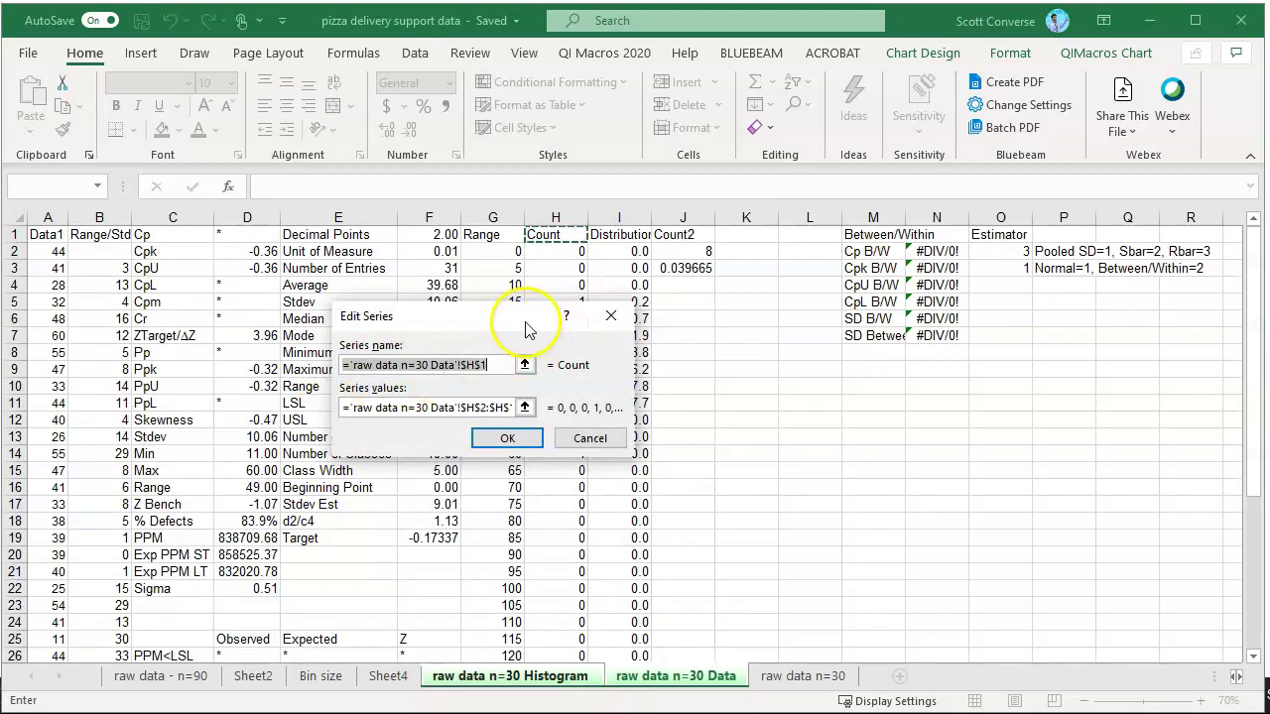
left_click_drag(483, 322, 855, 351)
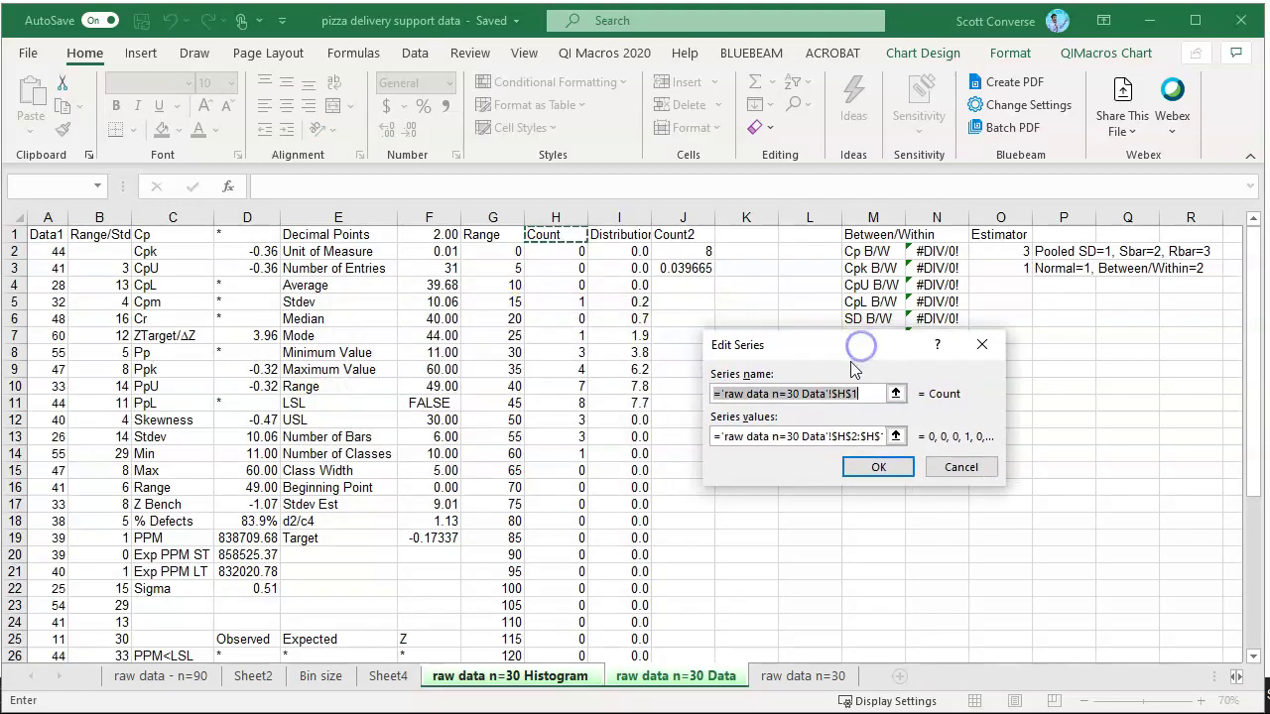
left_click(559, 235)
left_click(844, 437)
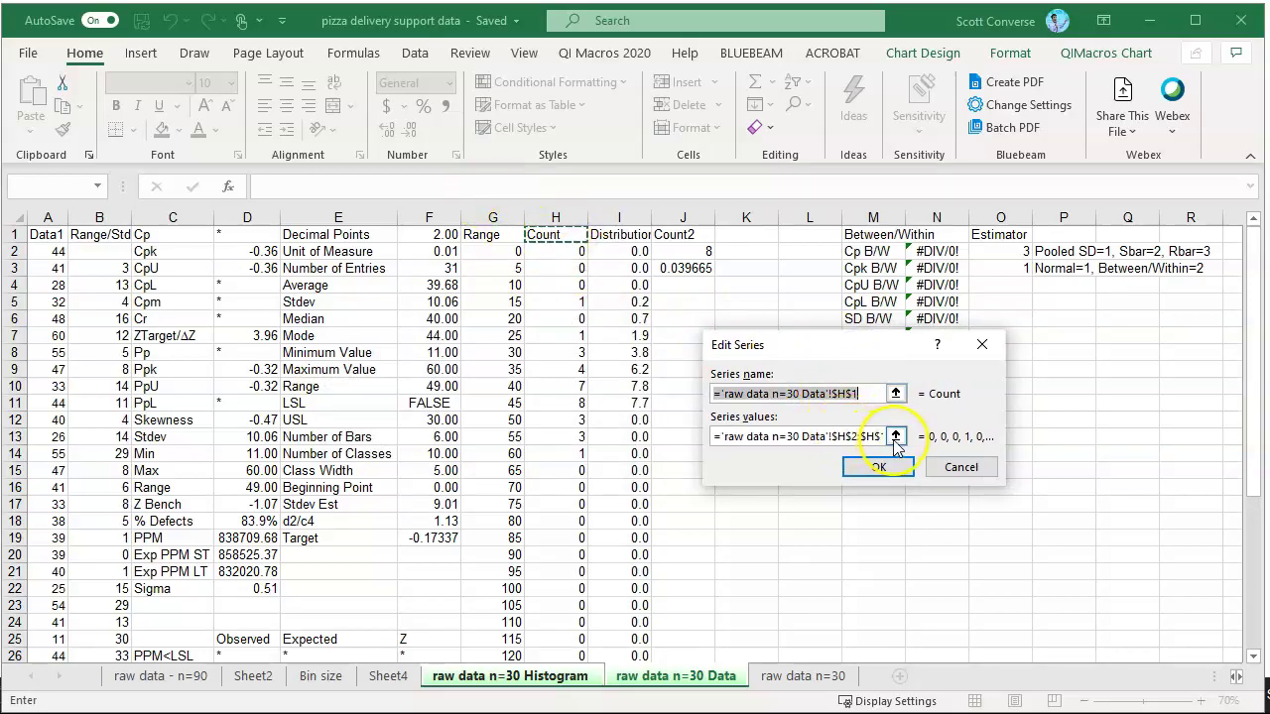
left_click(896, 436)
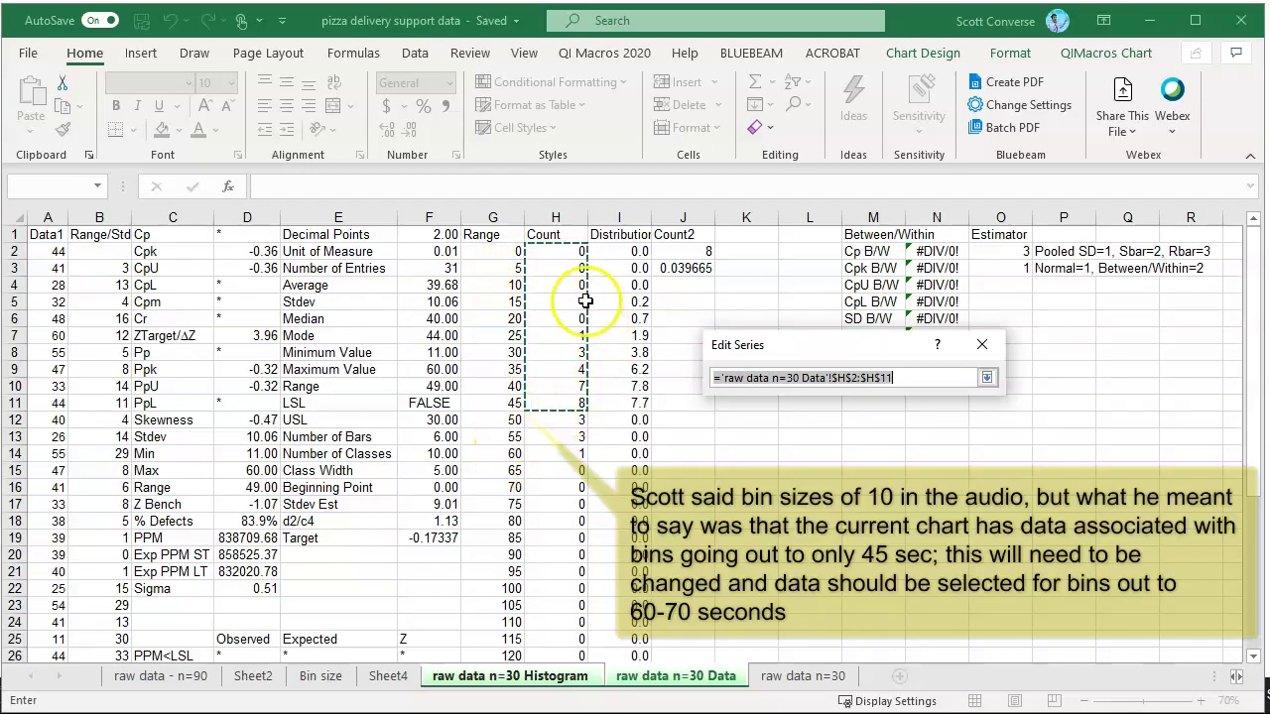
left_click_drag(571, 252, 577, 391)
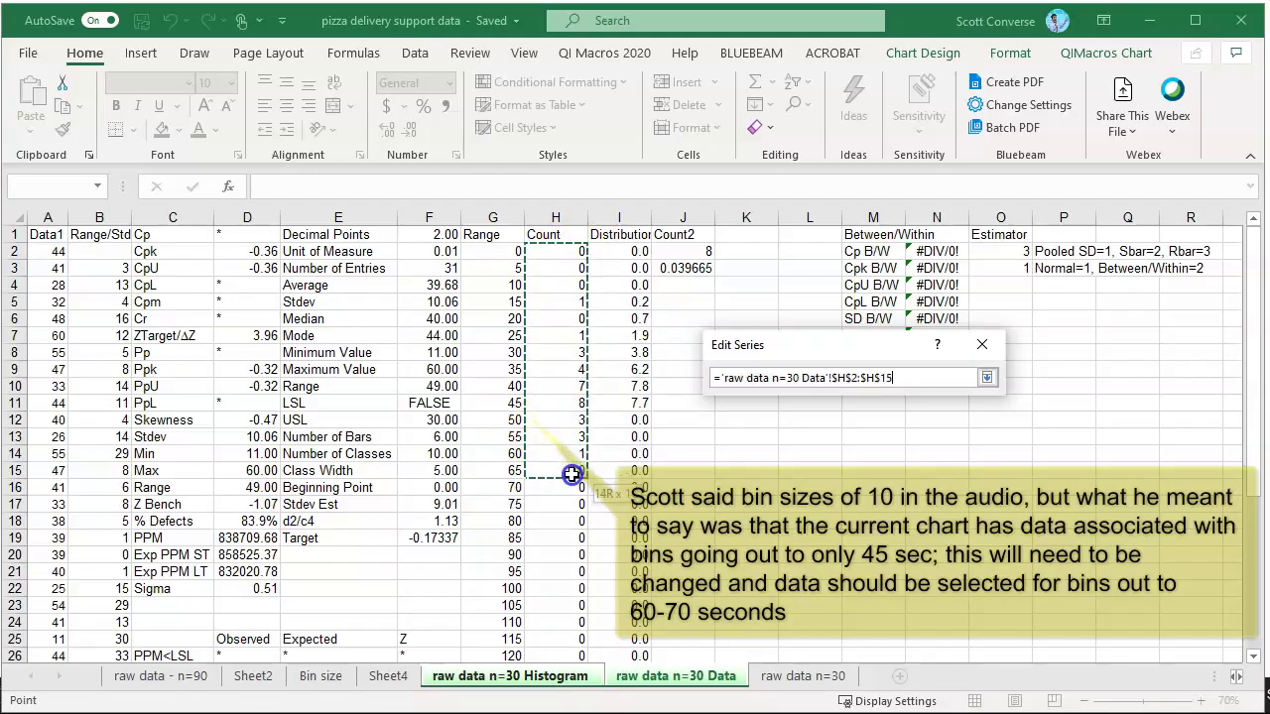
left_click_drag(572, 477, 572, 476)
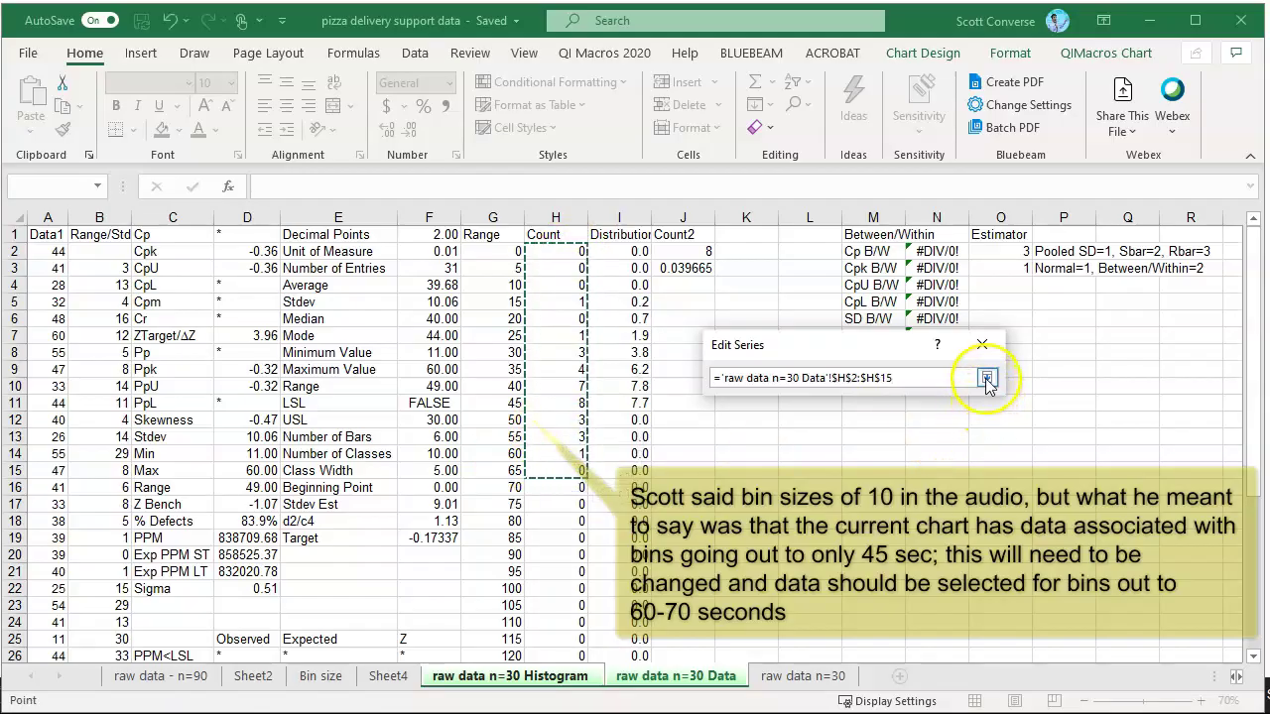
left_click(986, 380)
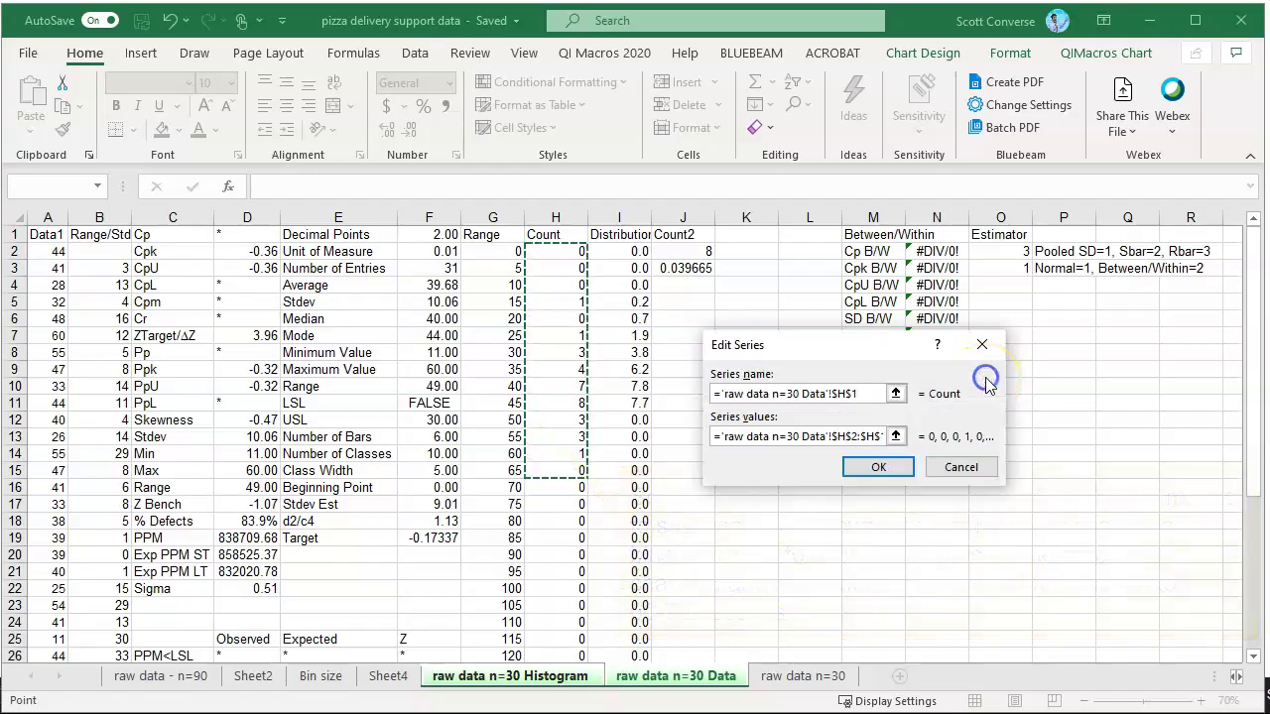
left_click(877, 469)
- Set the Count2 series values to H3:H15 on the raw data n=30 Data sheet and apply the data source changes
left_click(260, 426)
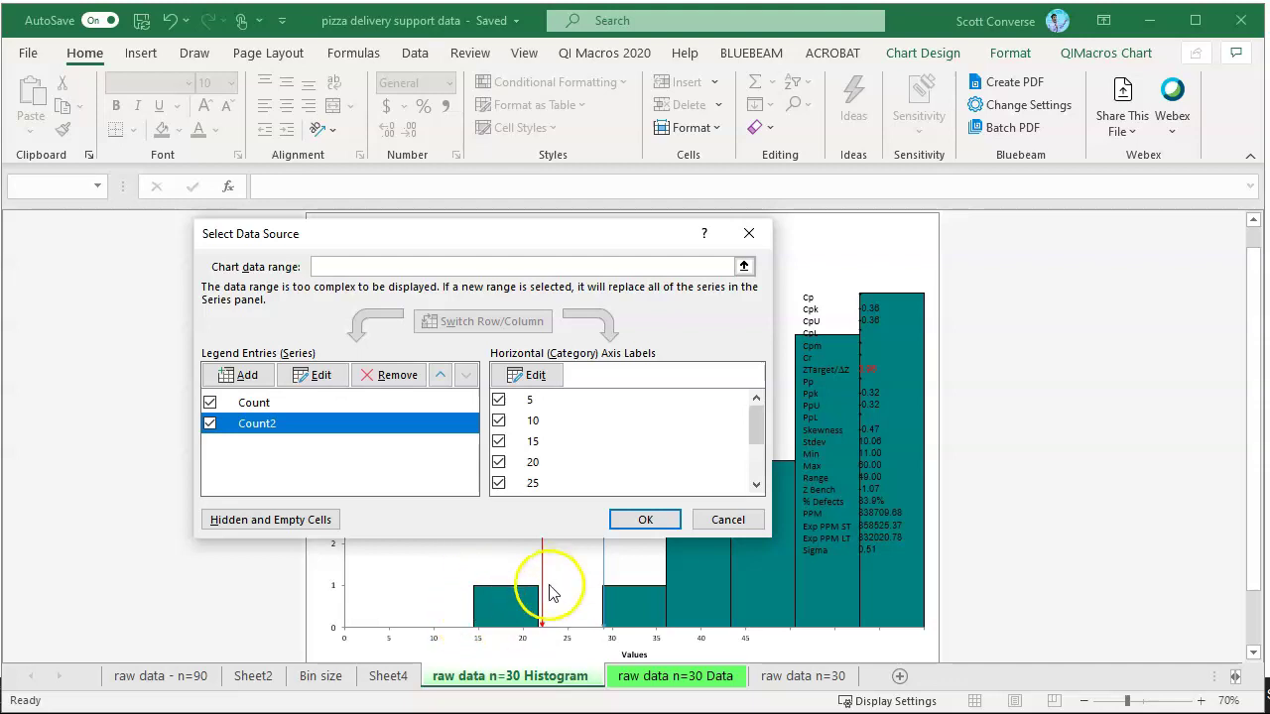
left_click(329, 382)
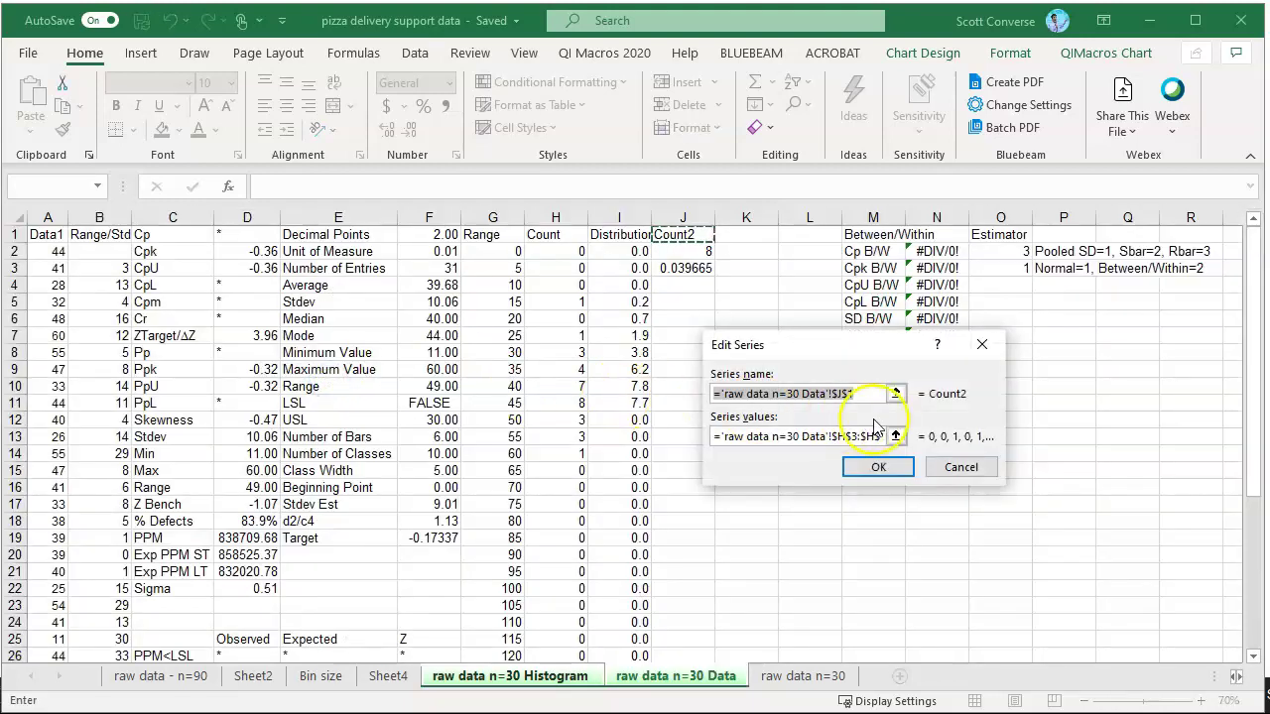
left_click(897, 439)
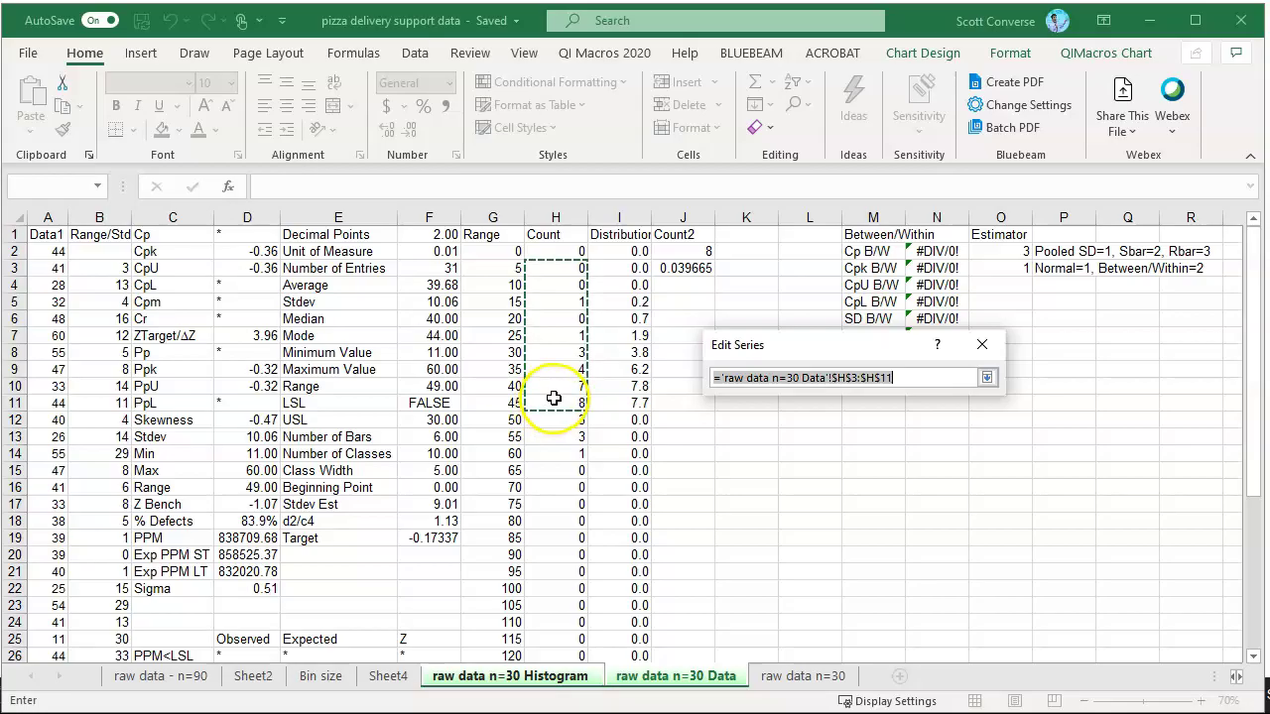
left_click(565, 268)
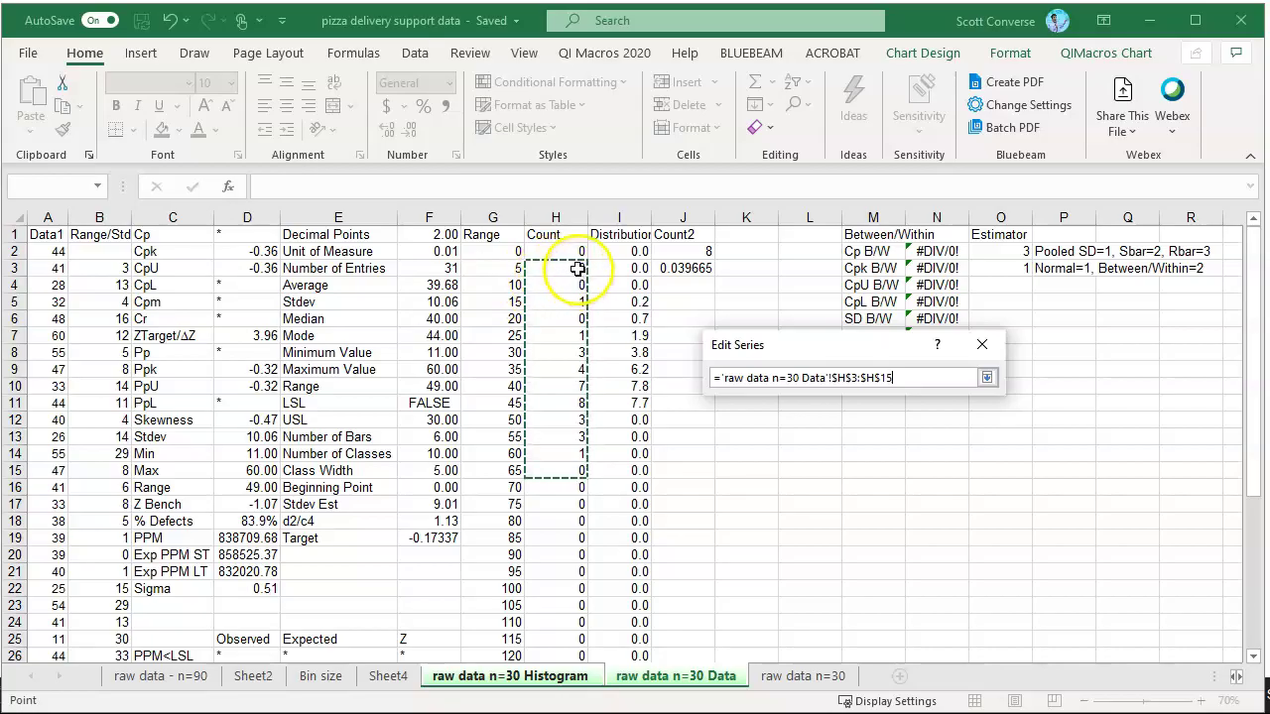
left_click(987, 378)
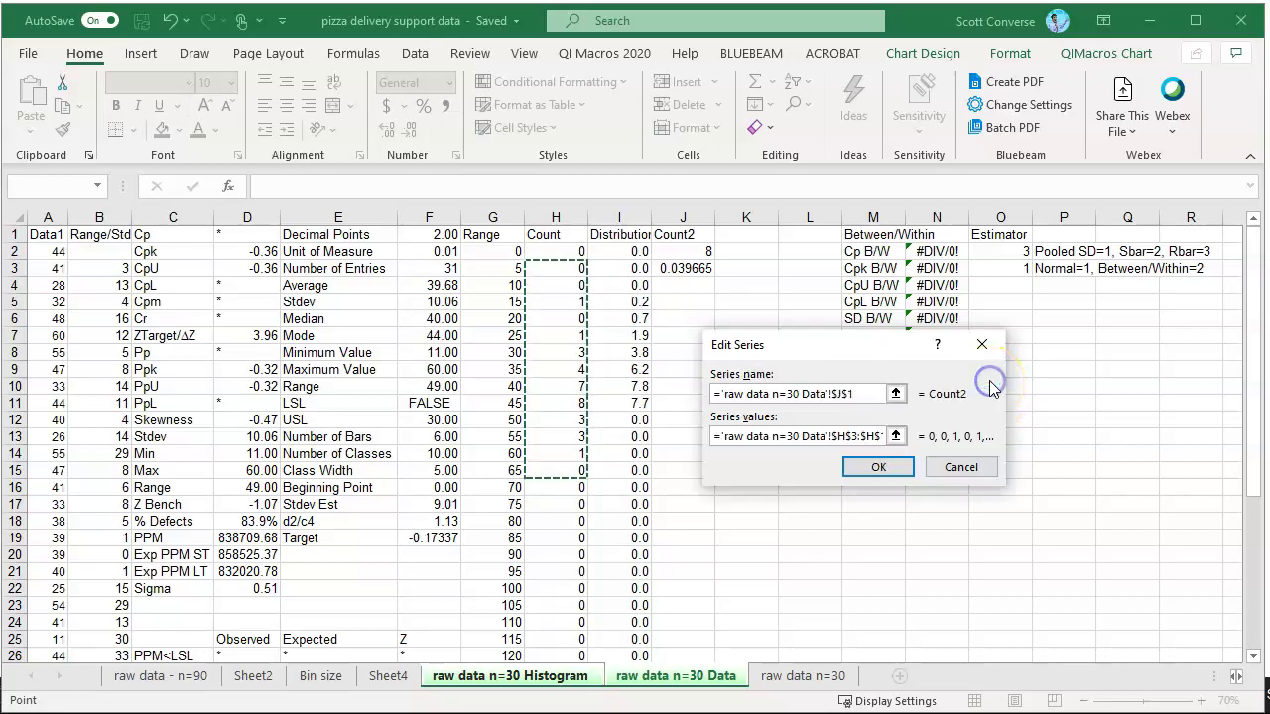
left_click(879, 467)
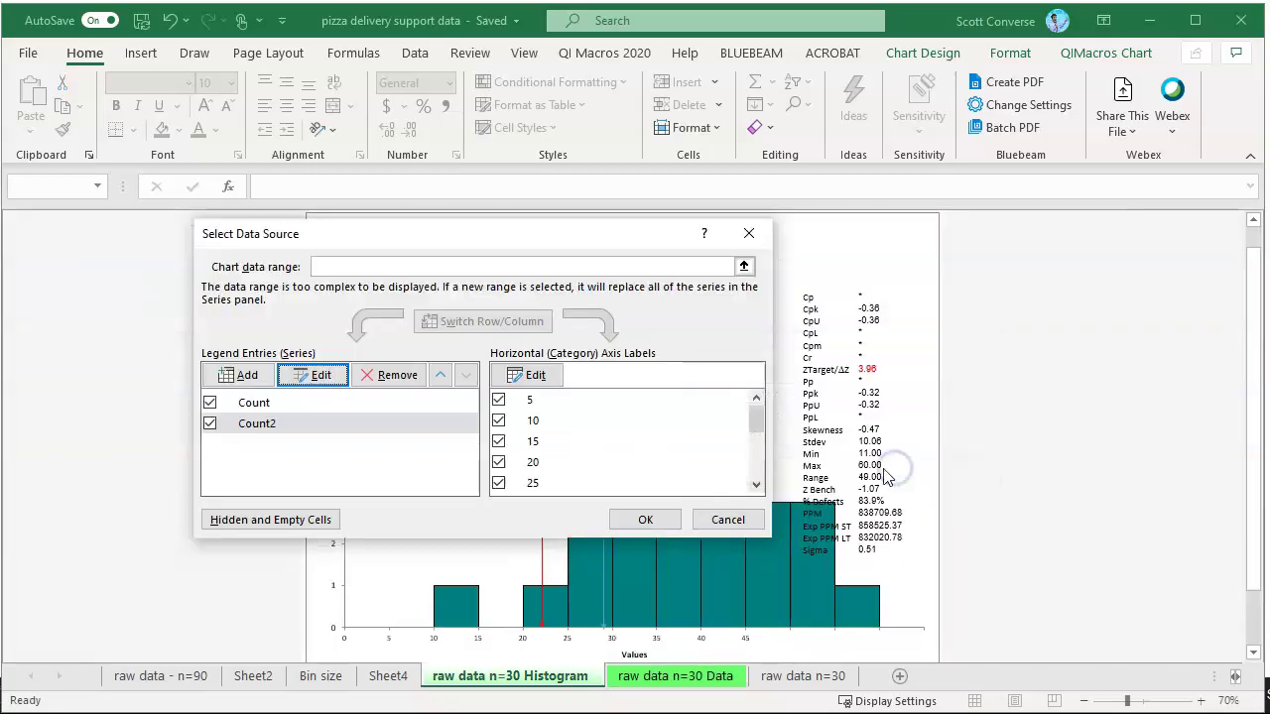
left_click(647, 522)
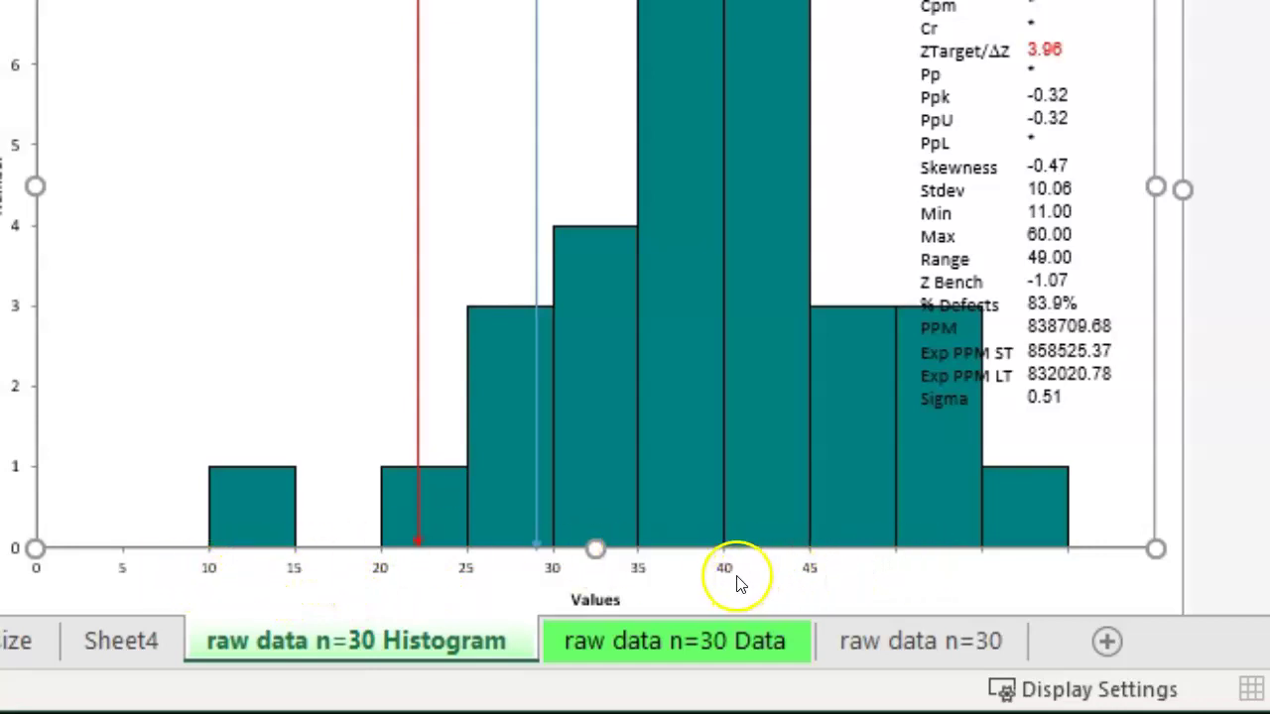
- Set the histogram's horizontal axis label range to G2:G15 on the raw data n=30 Data sheet and apply it
right_click(209, 573)
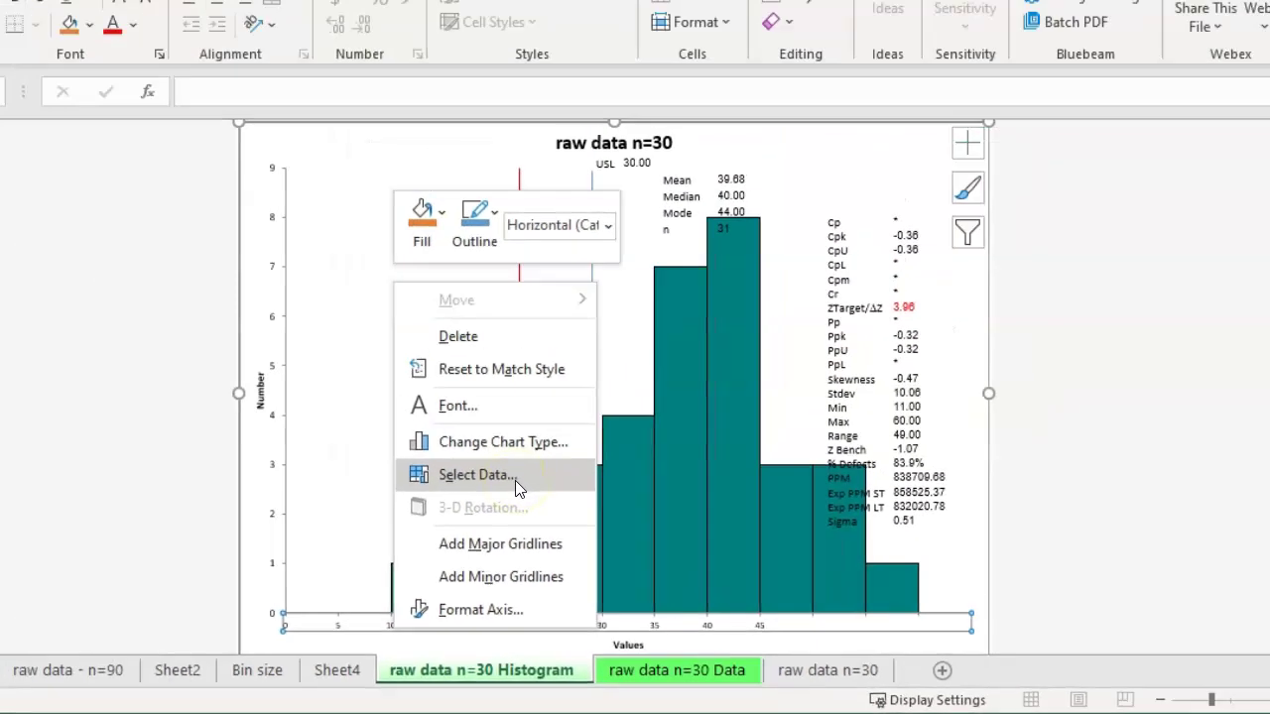
left_click(416, 335)
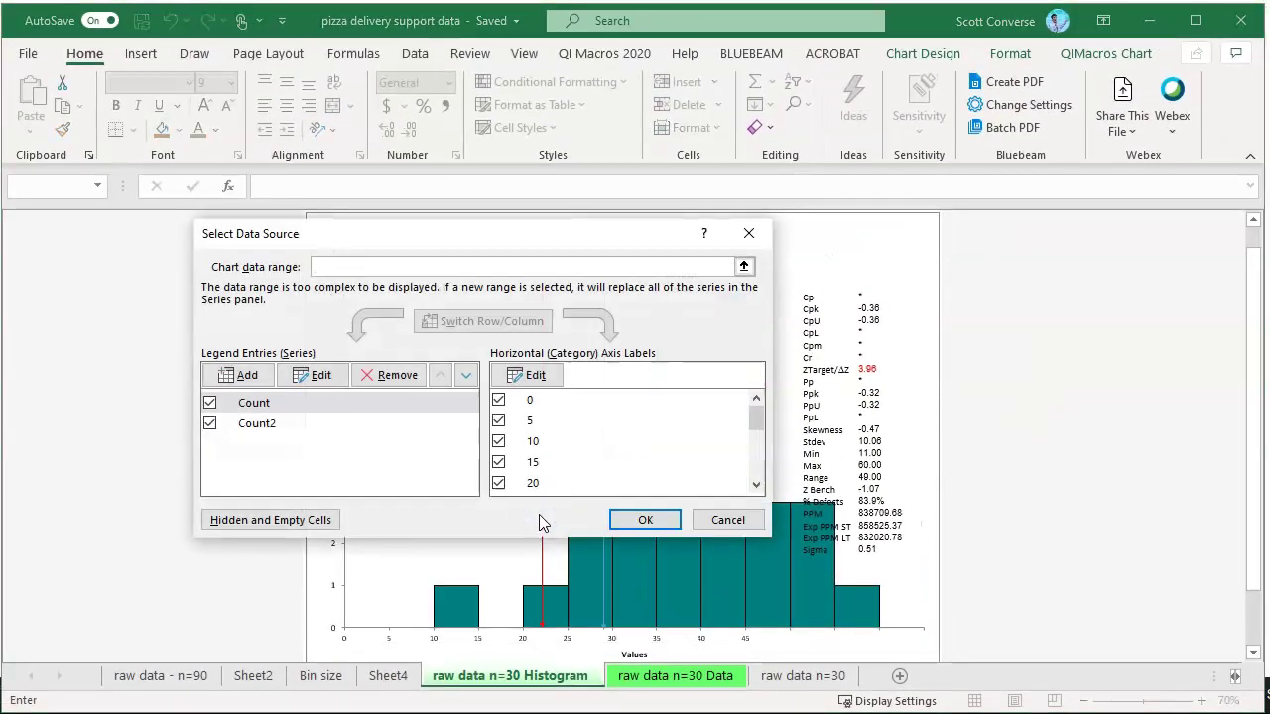
left_click(536, 375)
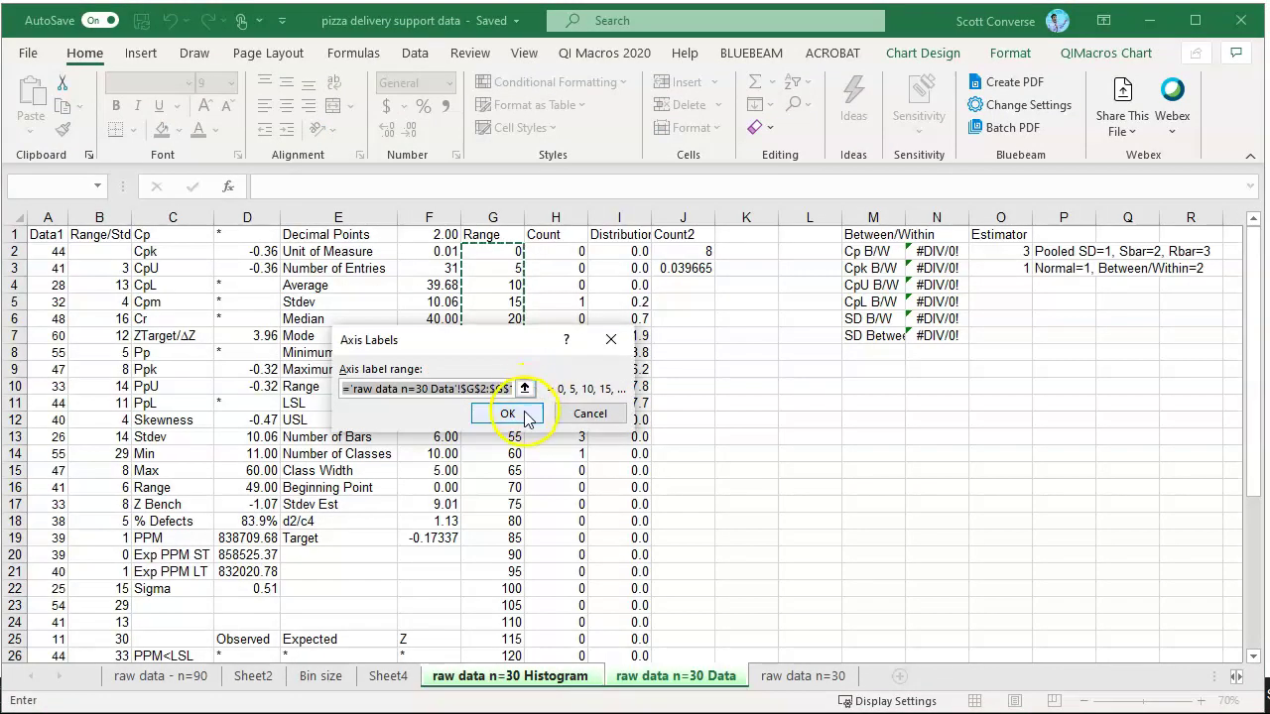
left_click(525, 388)
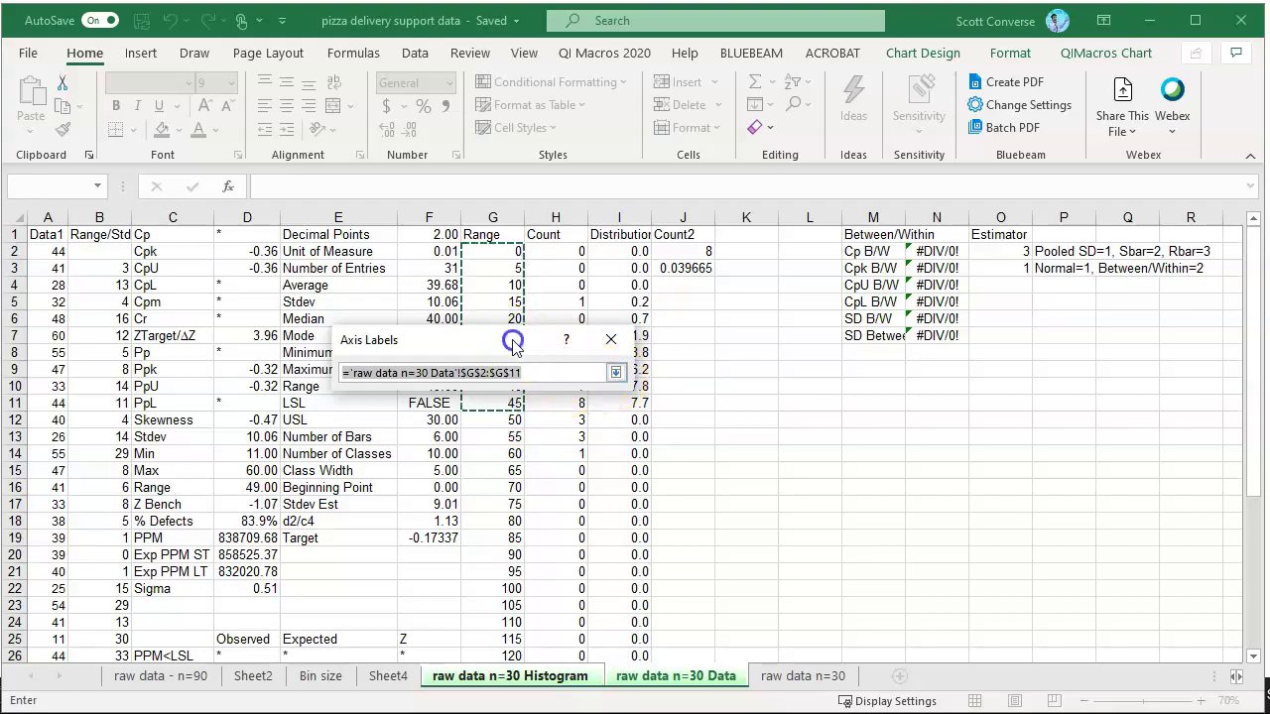
left_click_drag(513, 347, 1089, 365)
left_click_drag(514, 258, 494, 457)
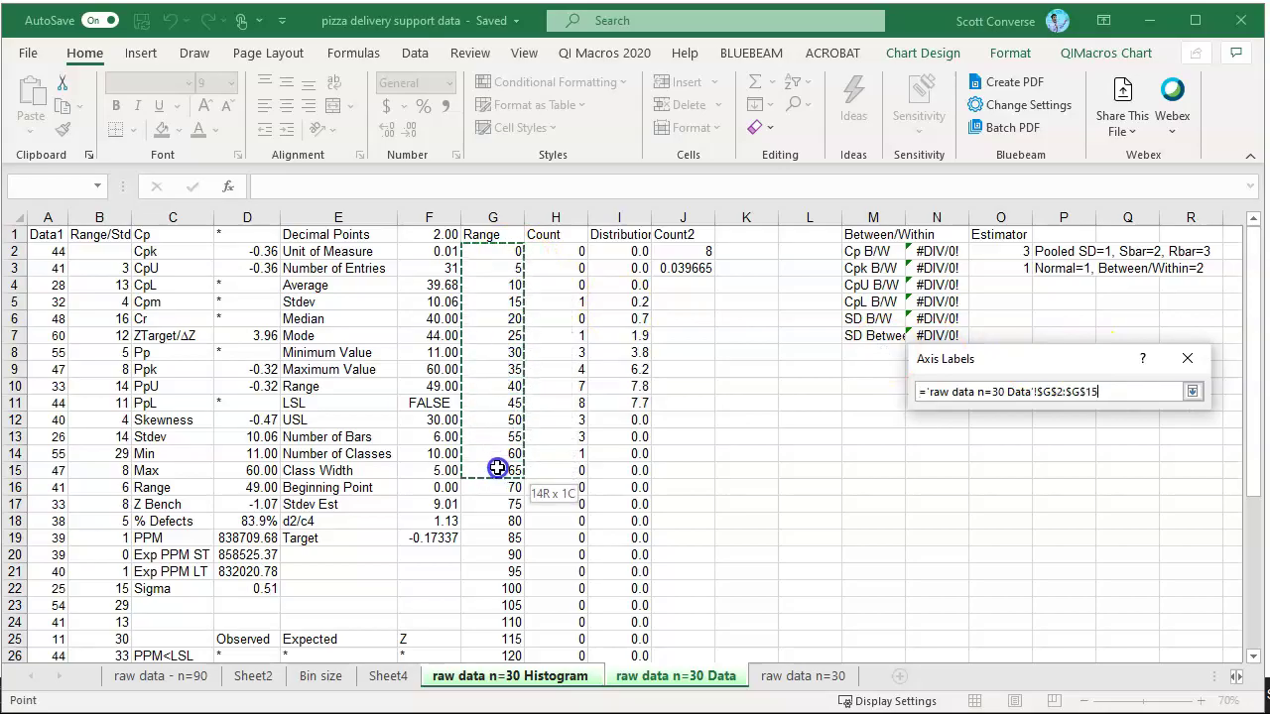
left_click(1193, 391)
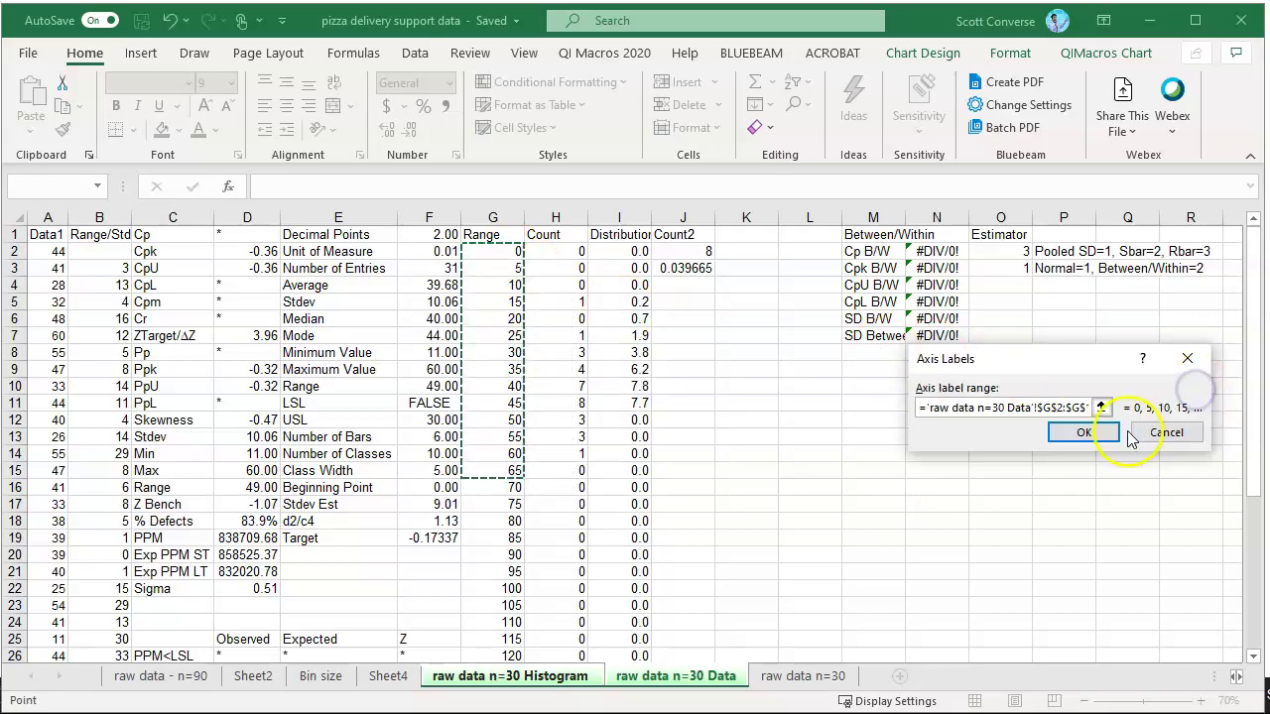
left_click(1083, 431)
left_click(646, 520)
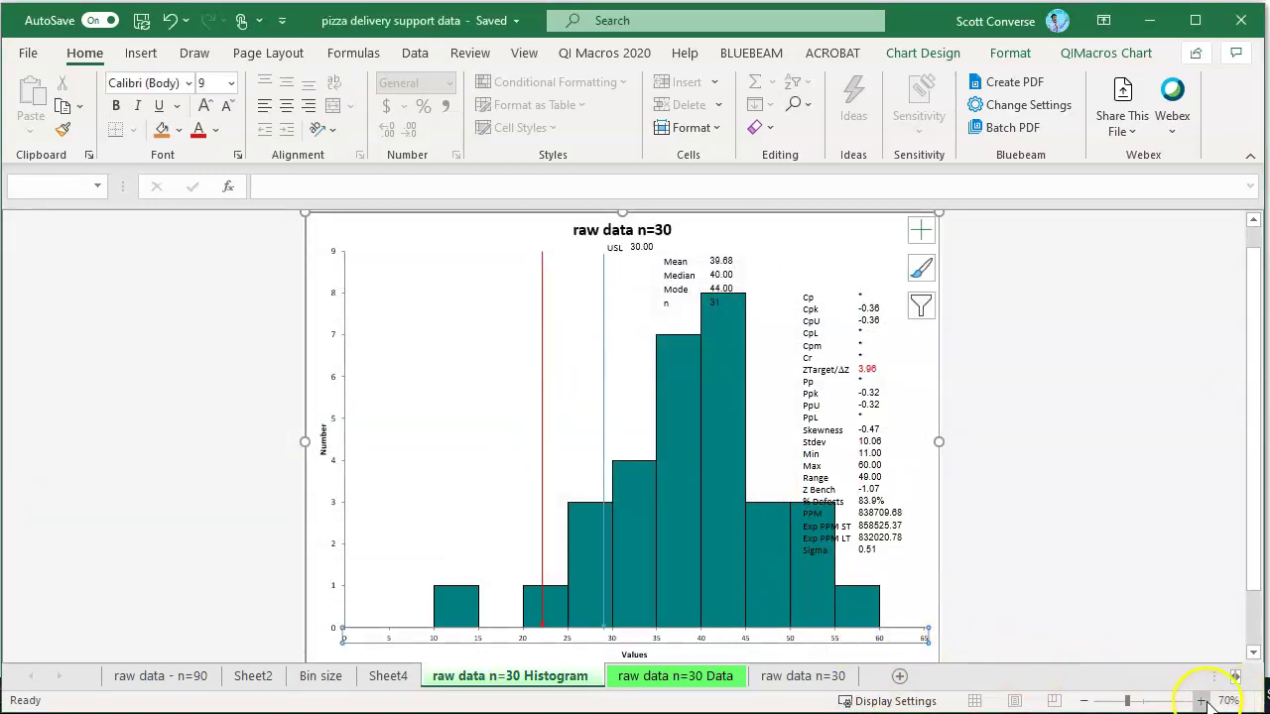
scroll(1235, 698, "up", 2, "ctrl")
left_click_drag(1260, 493, 1249, 605)
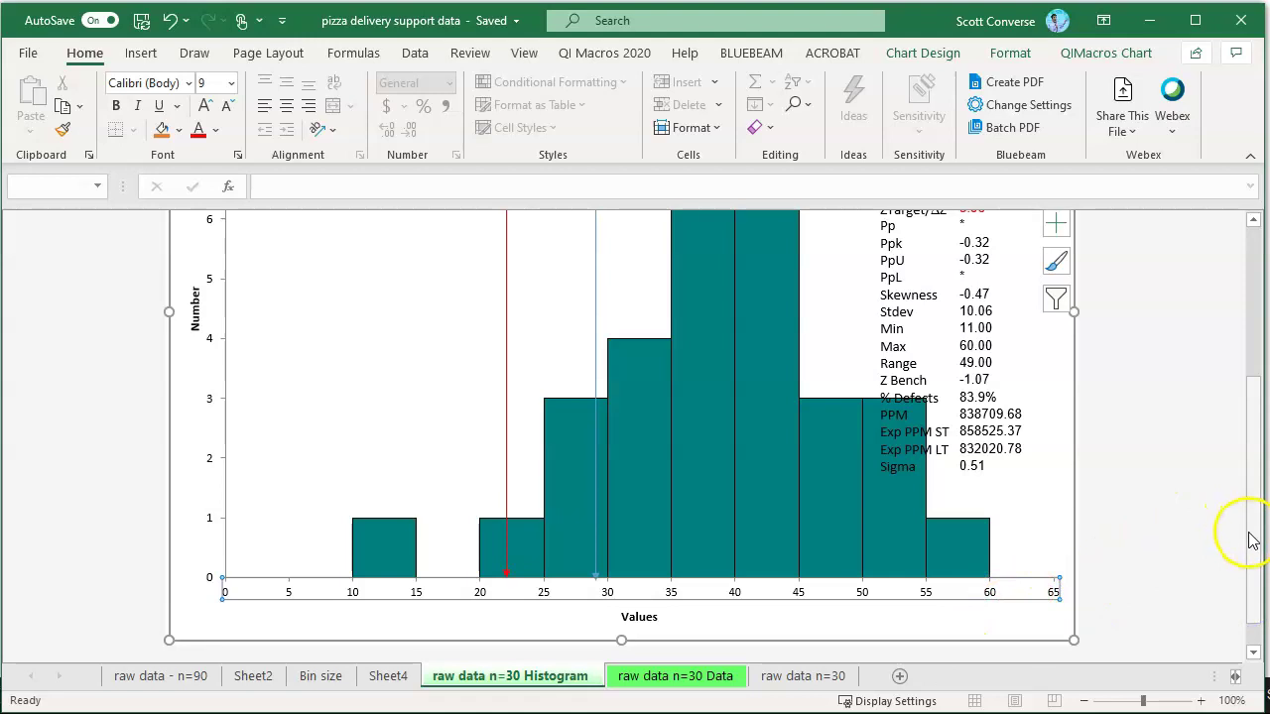
- Move the histogram's blue vertical line along the horizontal axis to about 40, in line with the mean
left_click_drag(1256, 539, 1255, 489)
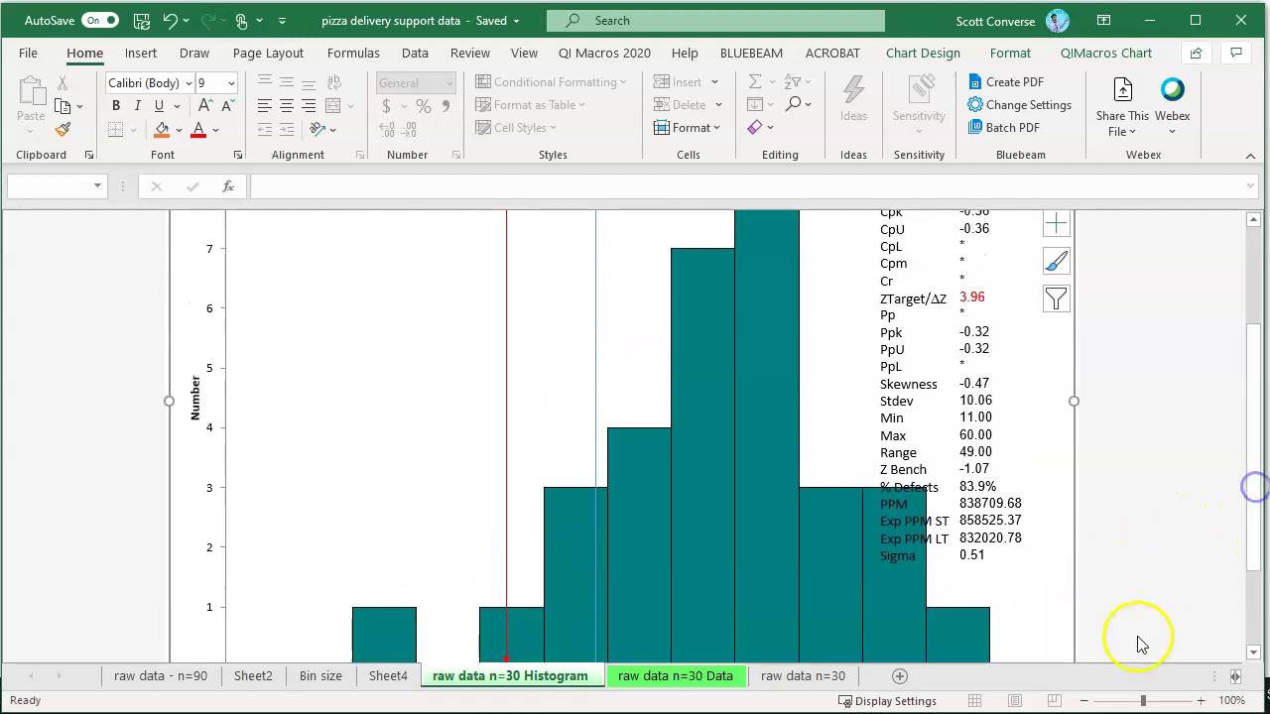
left_click(1084, 701)
left_click(1084, 700)
left_click(1084, 700)
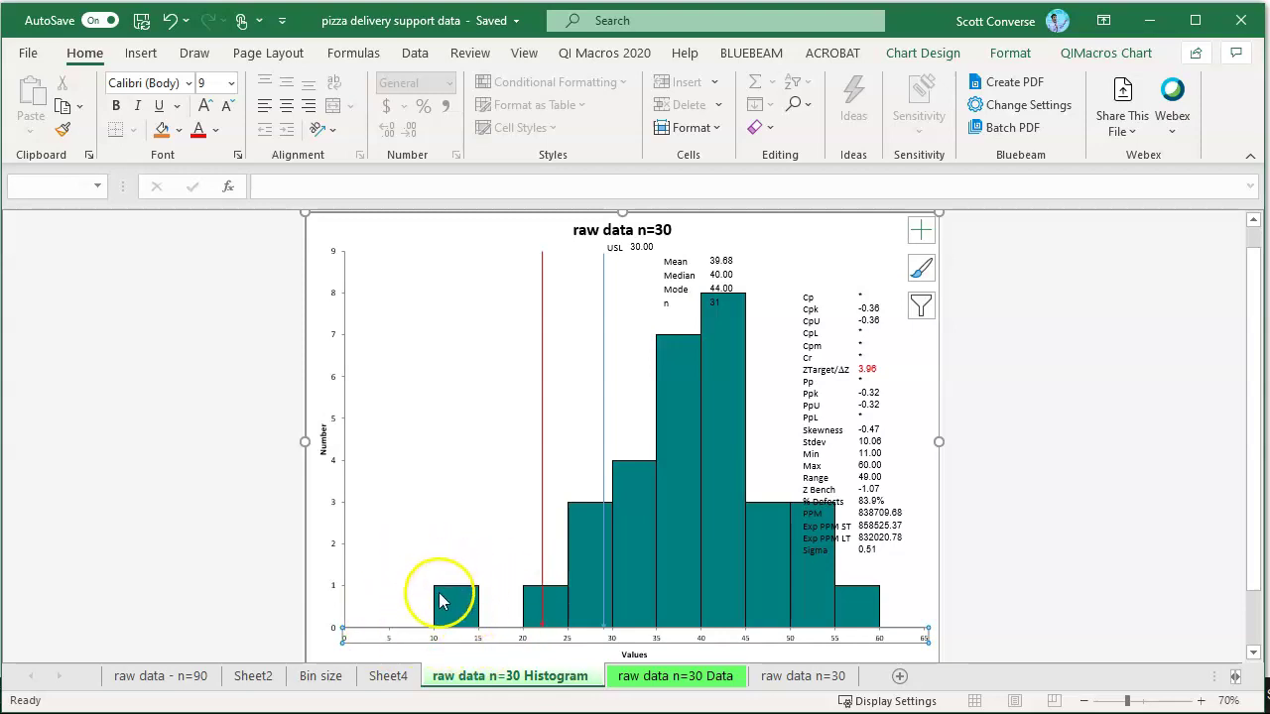
mouse_move(486, 613)
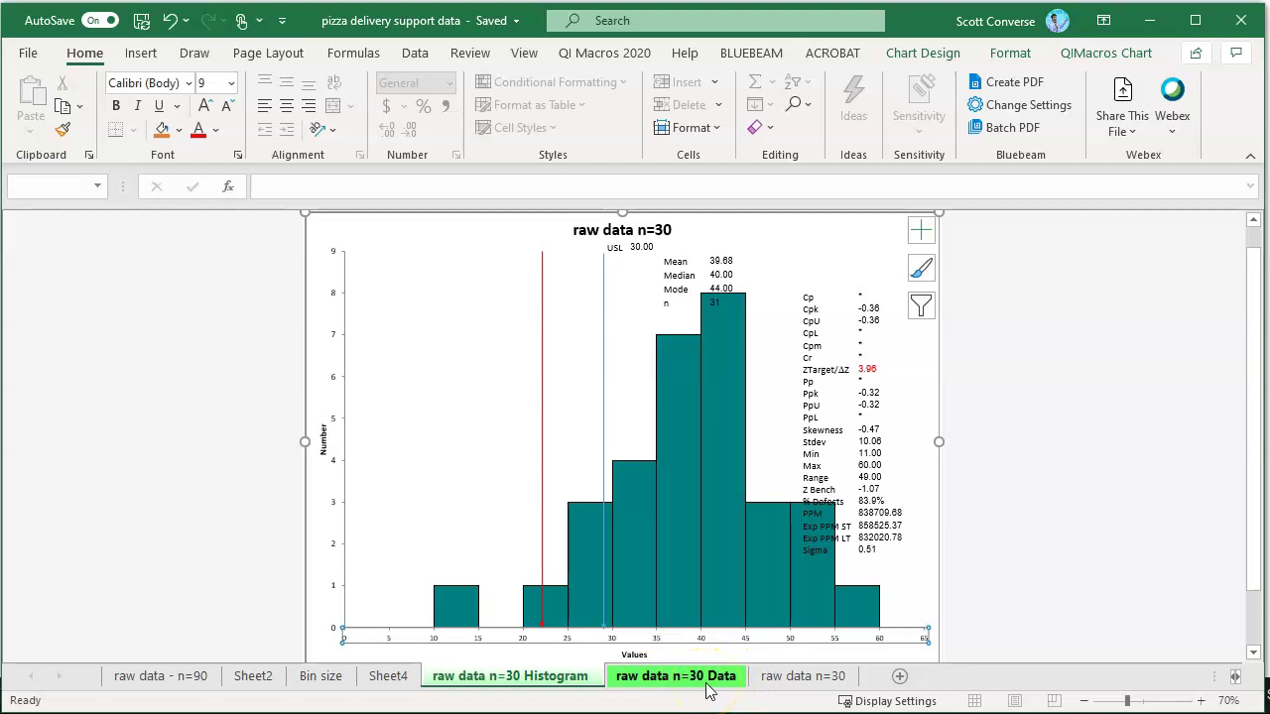
left_click(603, 410)
left_click_drag(604, 410, 699, 411)
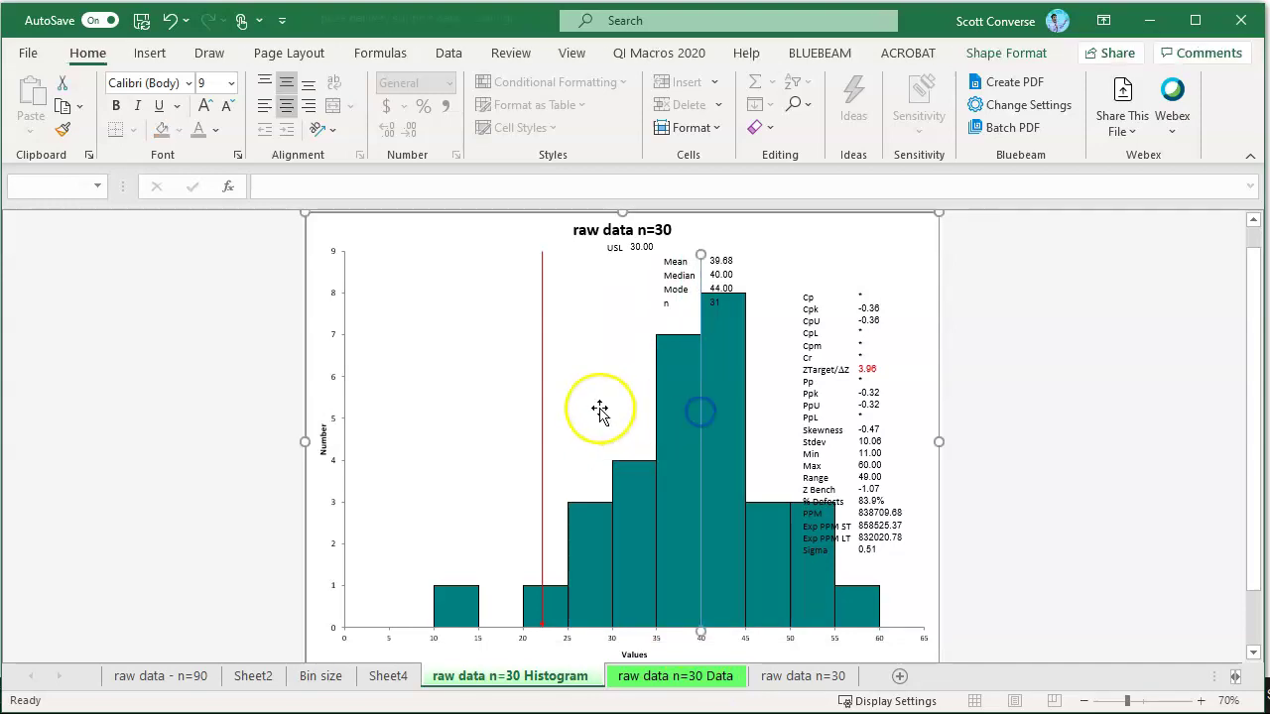
- Move the histogram's red specification limit line along the horizontal axis to about 30, matching the USL
left_click(541, 394)
left_click_drag(542, 394, 610, 395)
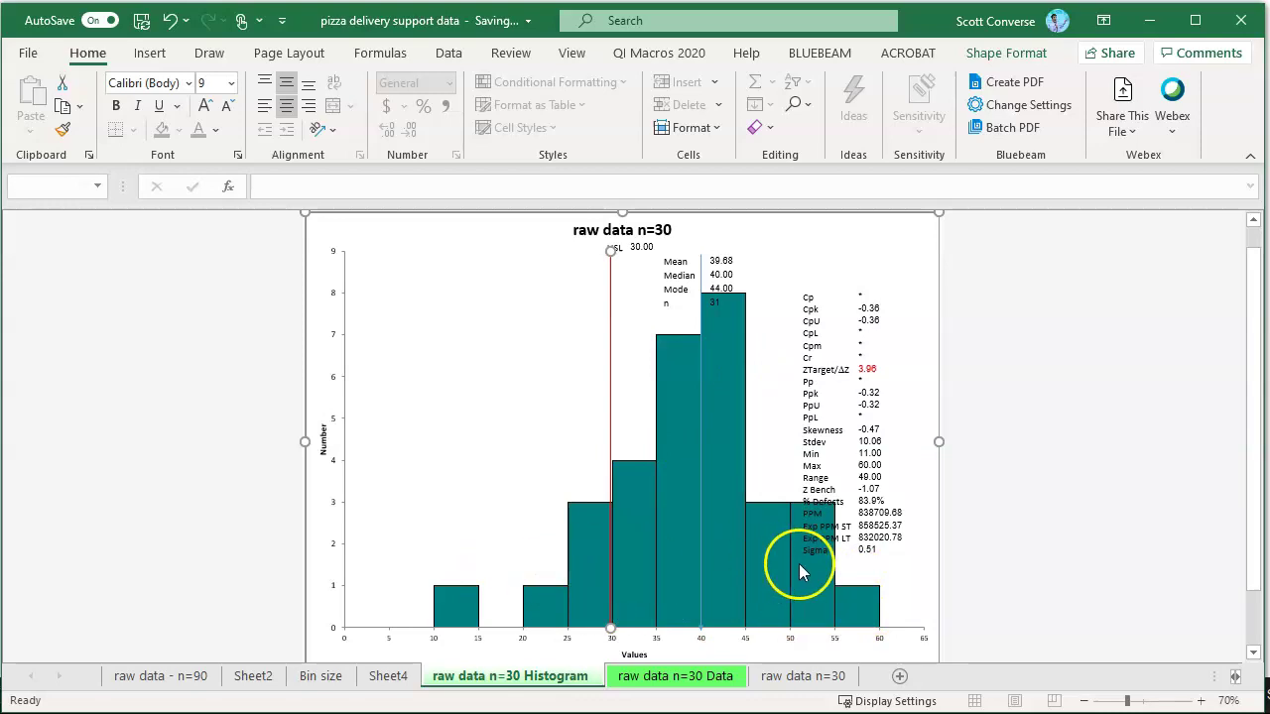
mouse_move(802, 572)
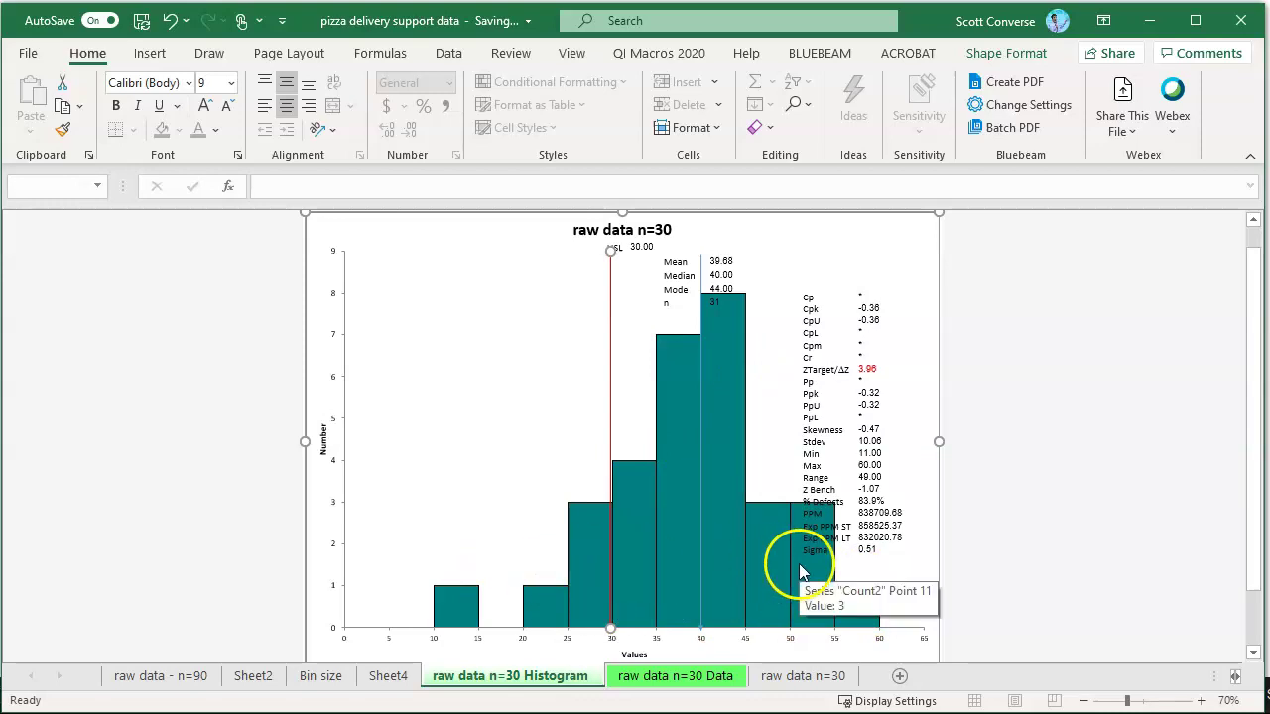